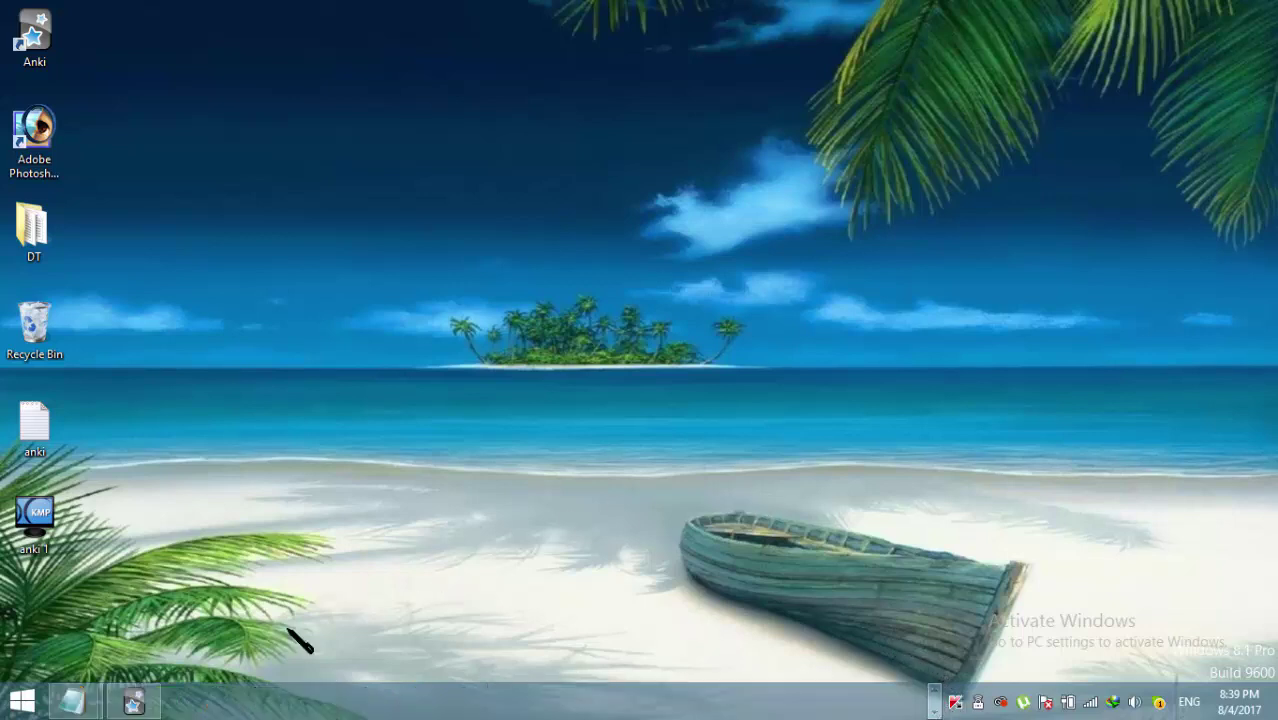
pyautogui.moveTo(88, 706)
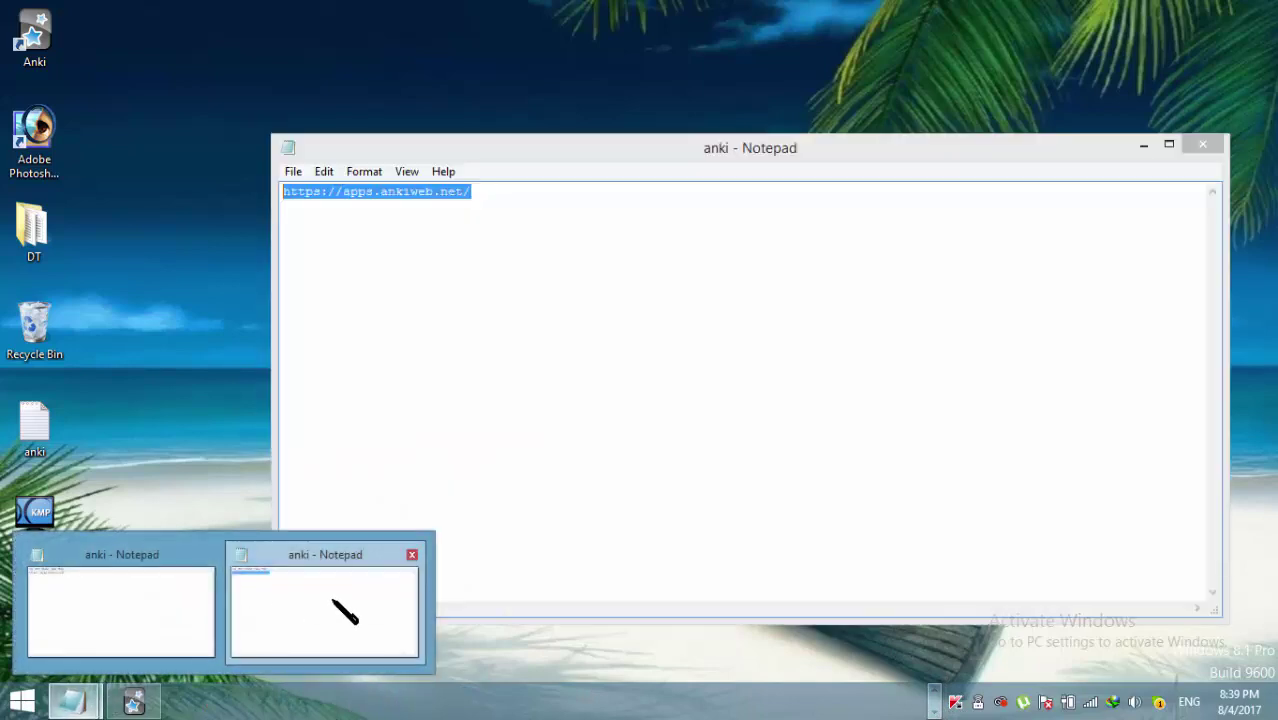
pyautogui.click(342, 608)
pyautogui.click(391, 207)
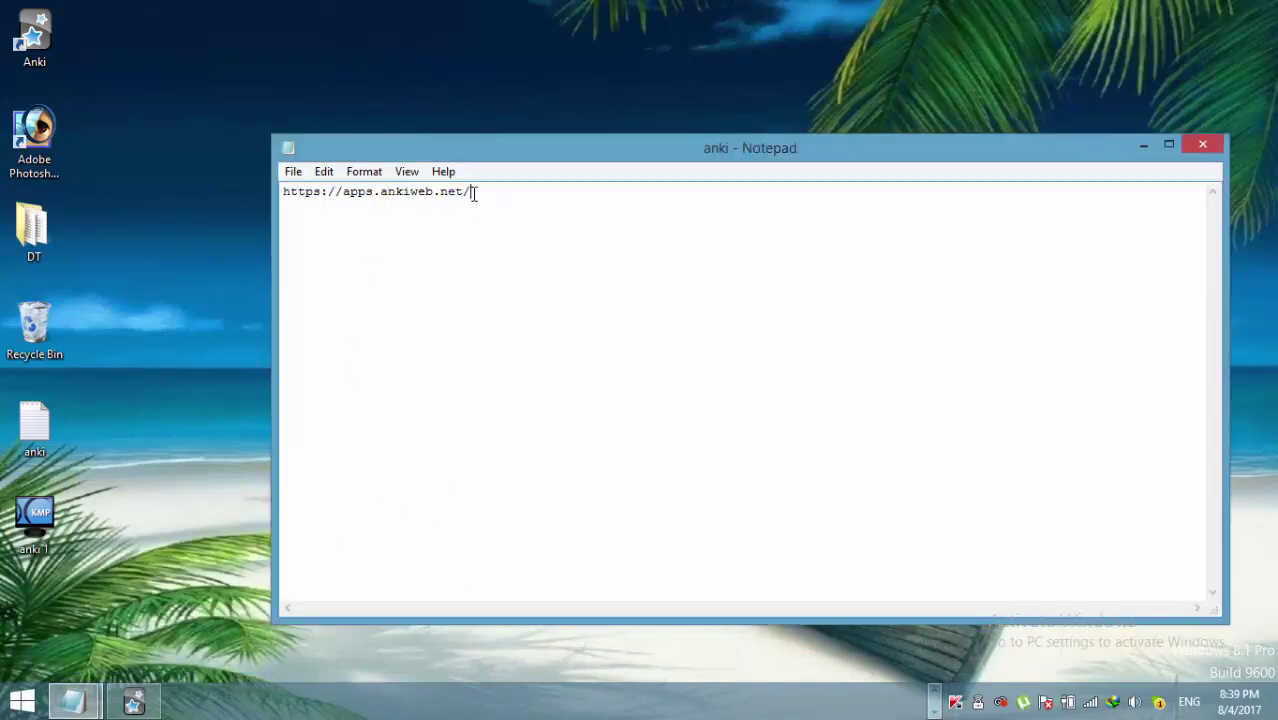
pyautogui.moveTo(474, 193); pyautogui.dragTo(283, 190)
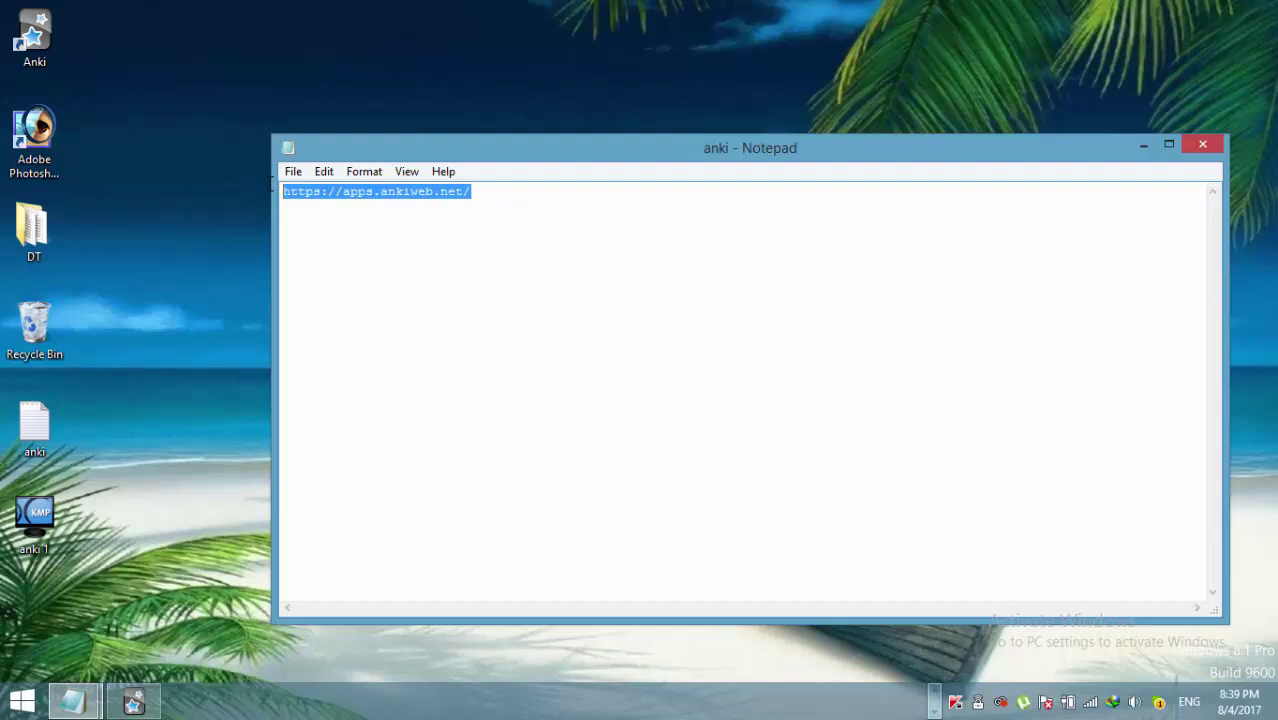
pyautogui.click(934, 700)
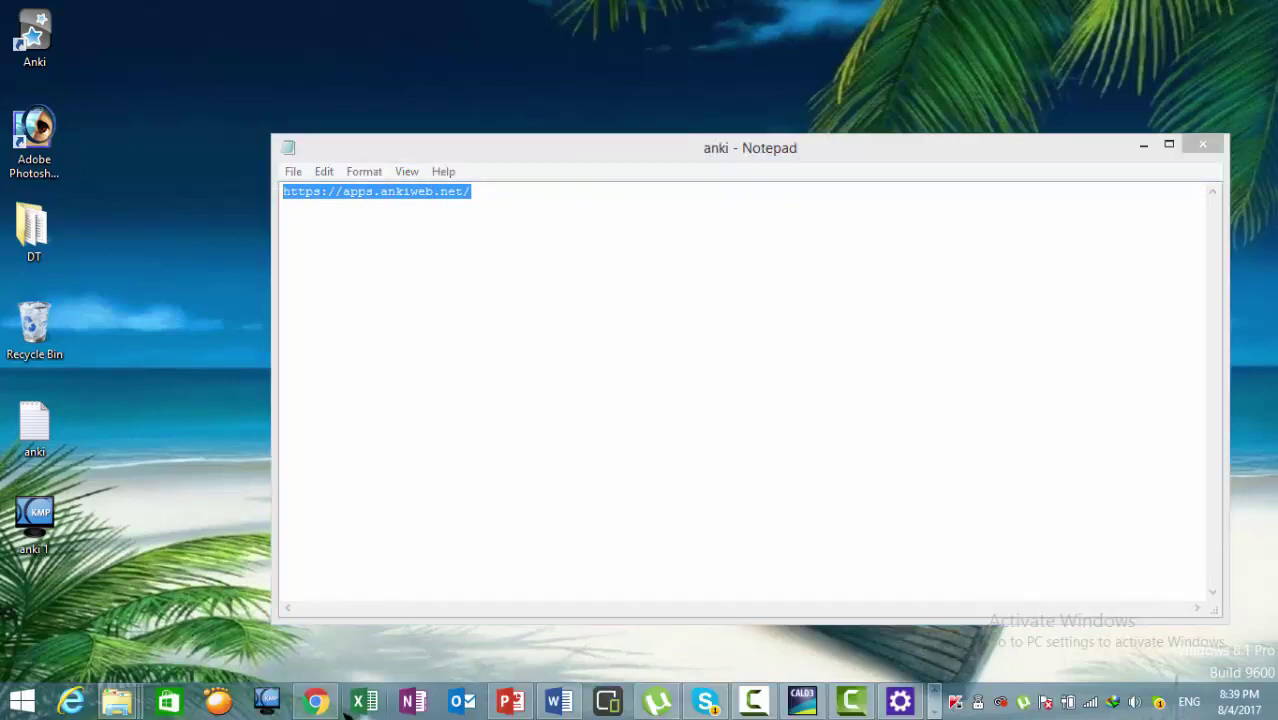
pyautogui.click(315, 701)
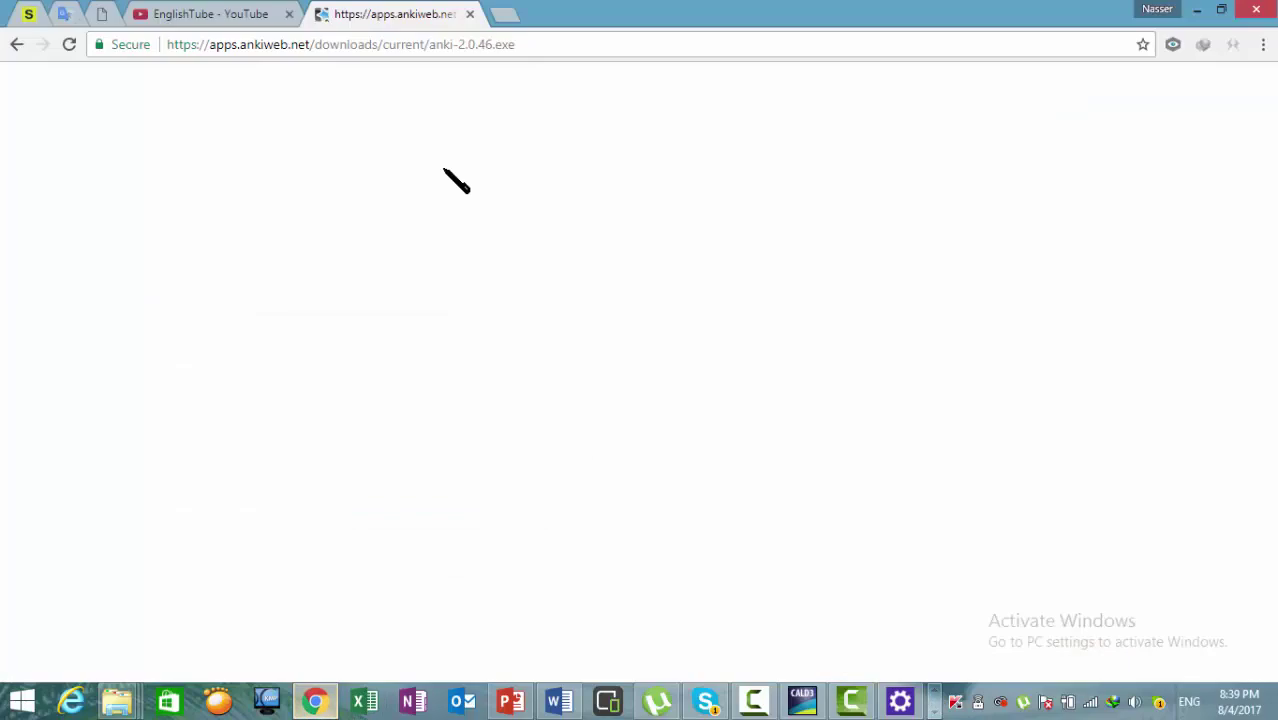
pyautogui.click(413, 46)
pyautogui.write('https://apps.ankiweb.net/')
pyautogui.press('Return')
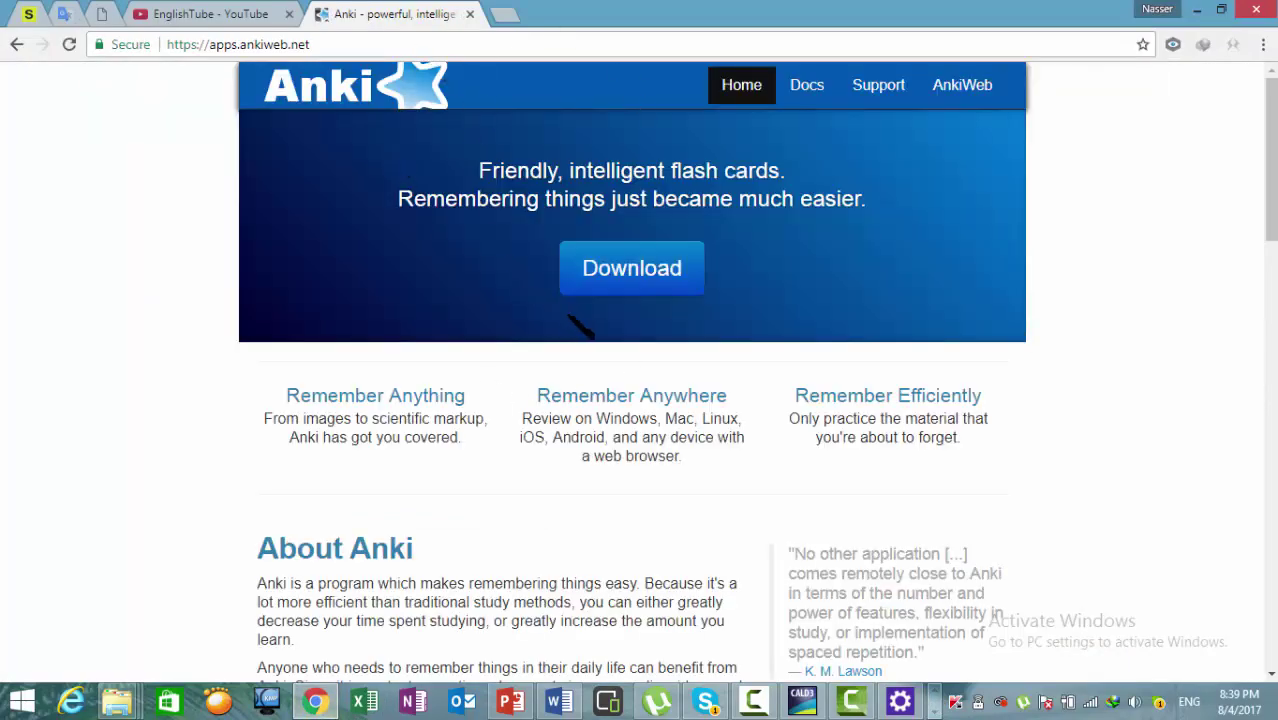
# Try the Anki 2.0.46 Windows download, cancelling it, exempting its address from automatic downloading and dismissing the developer report.
pyautogui.click(619, 277)
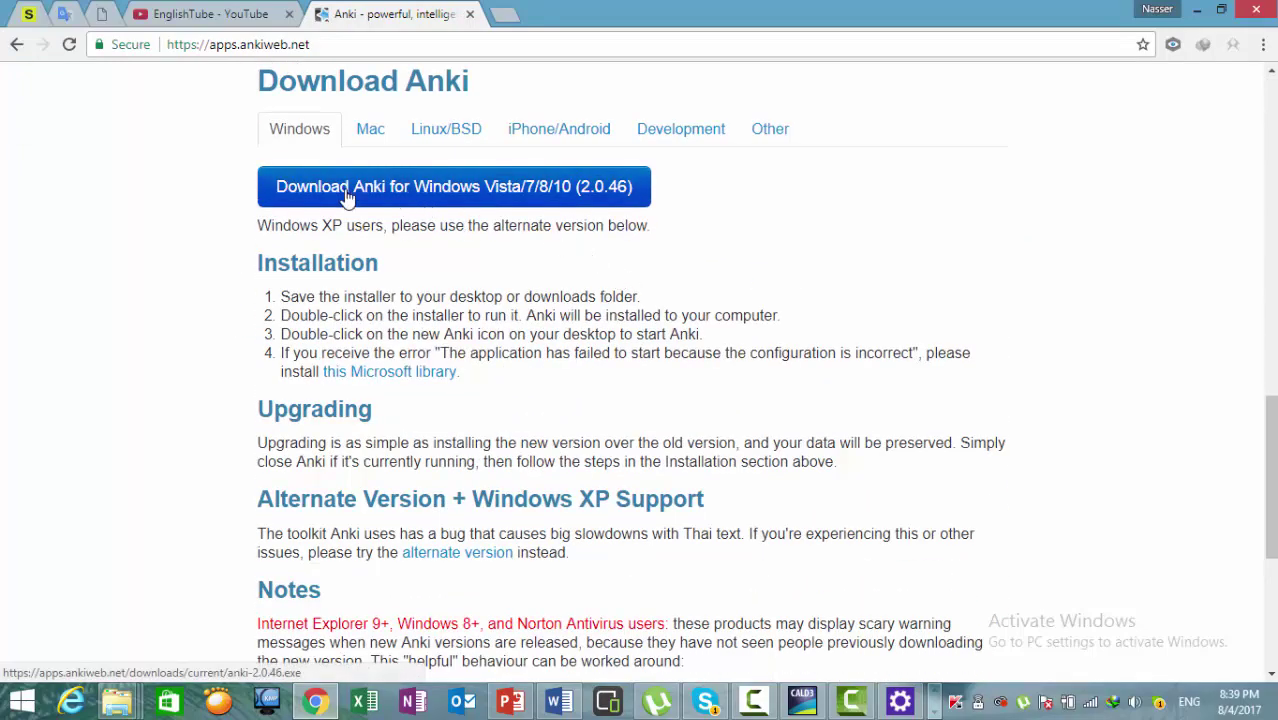
pyautogui.click(432, 192)
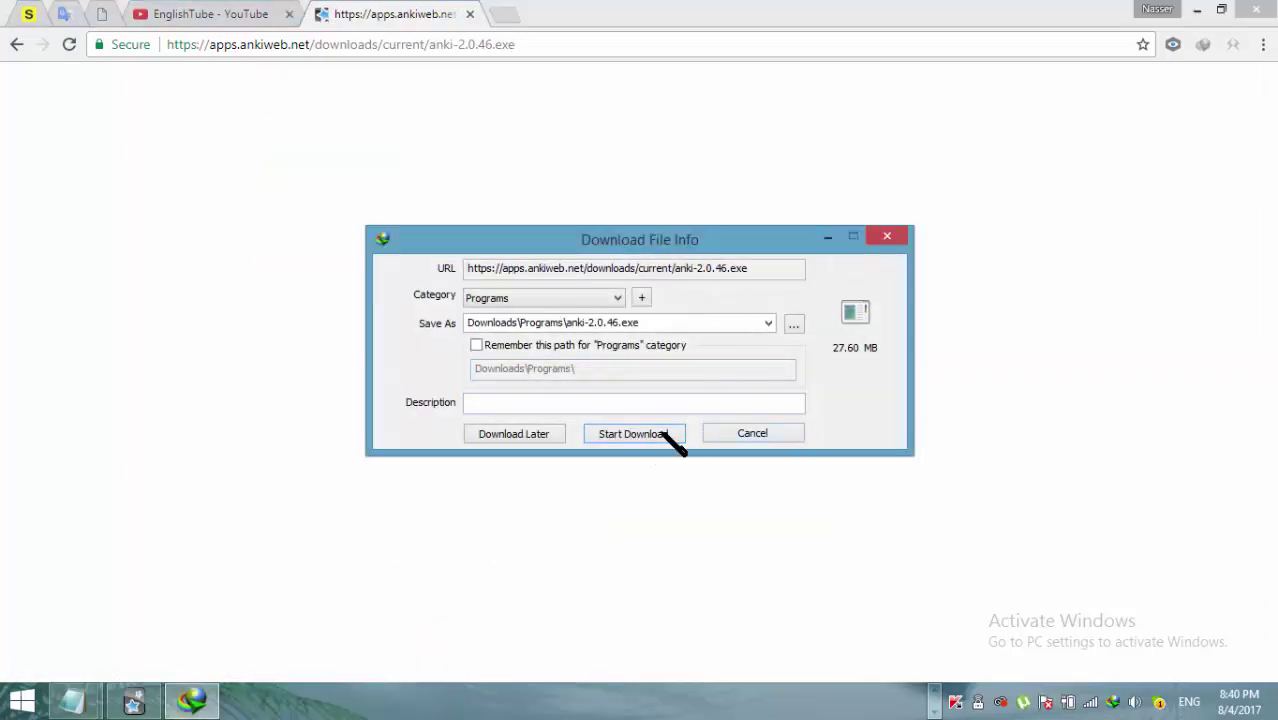
pyautogui.click(887, 237)
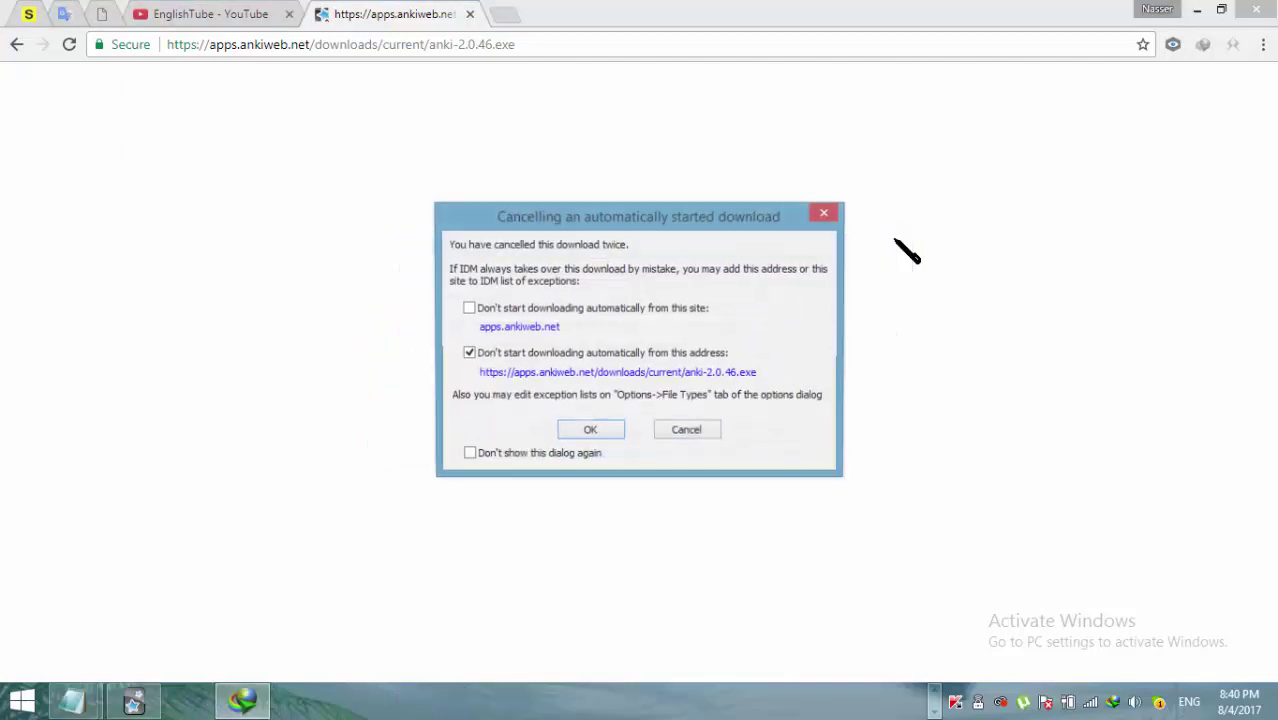
pyautogui.click(591, 433)
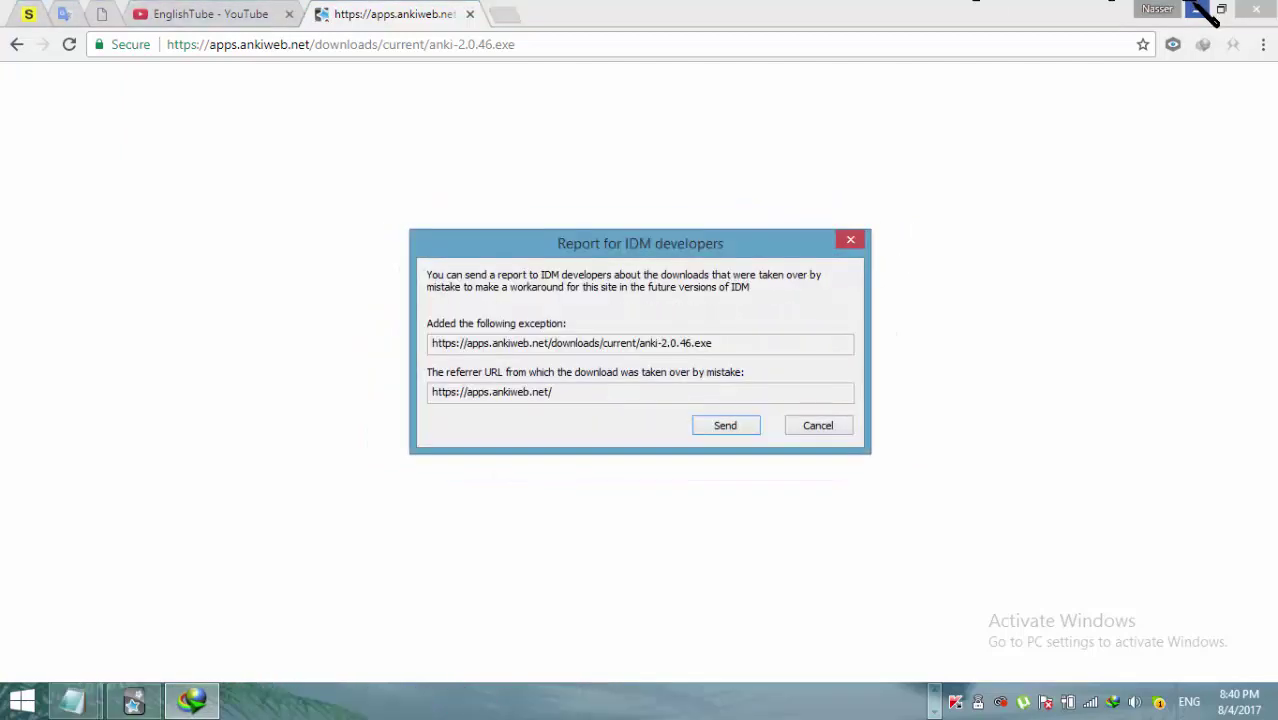
pyautogui.click(846, 244)
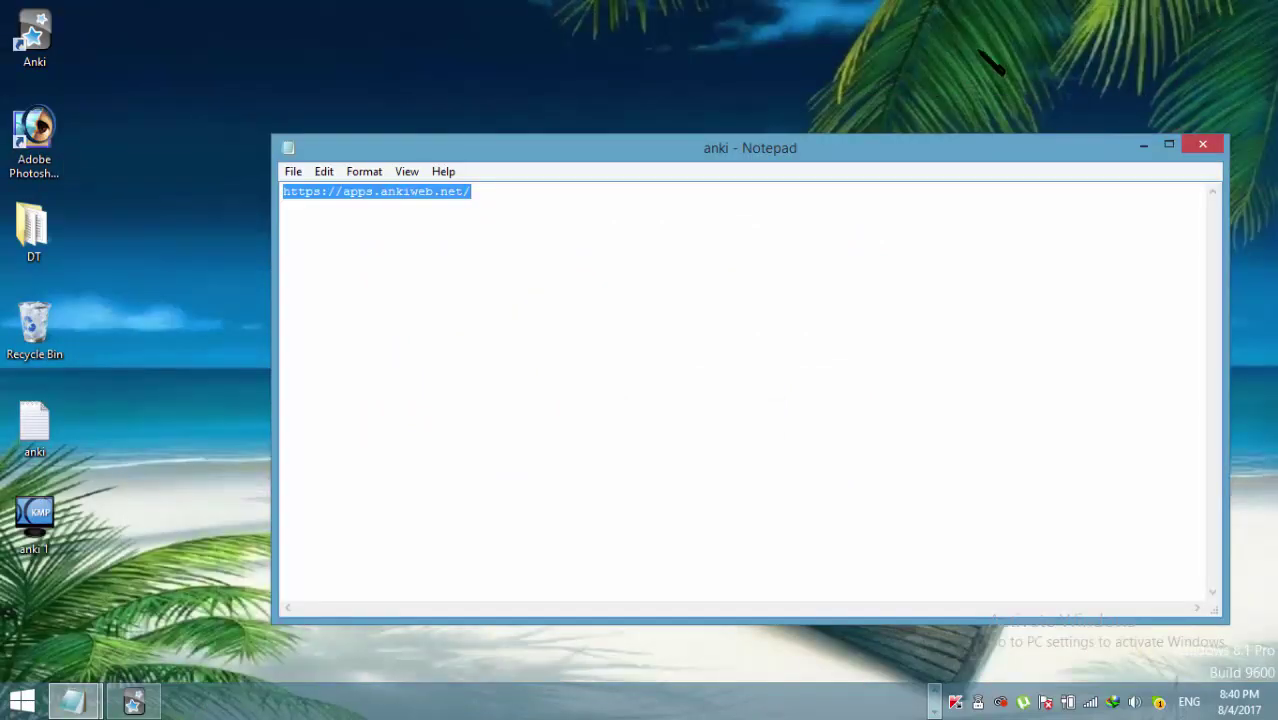
# Minimize the note, launch Anki from the desktop and maximize its window.
pyautogui.click(1143, 145)
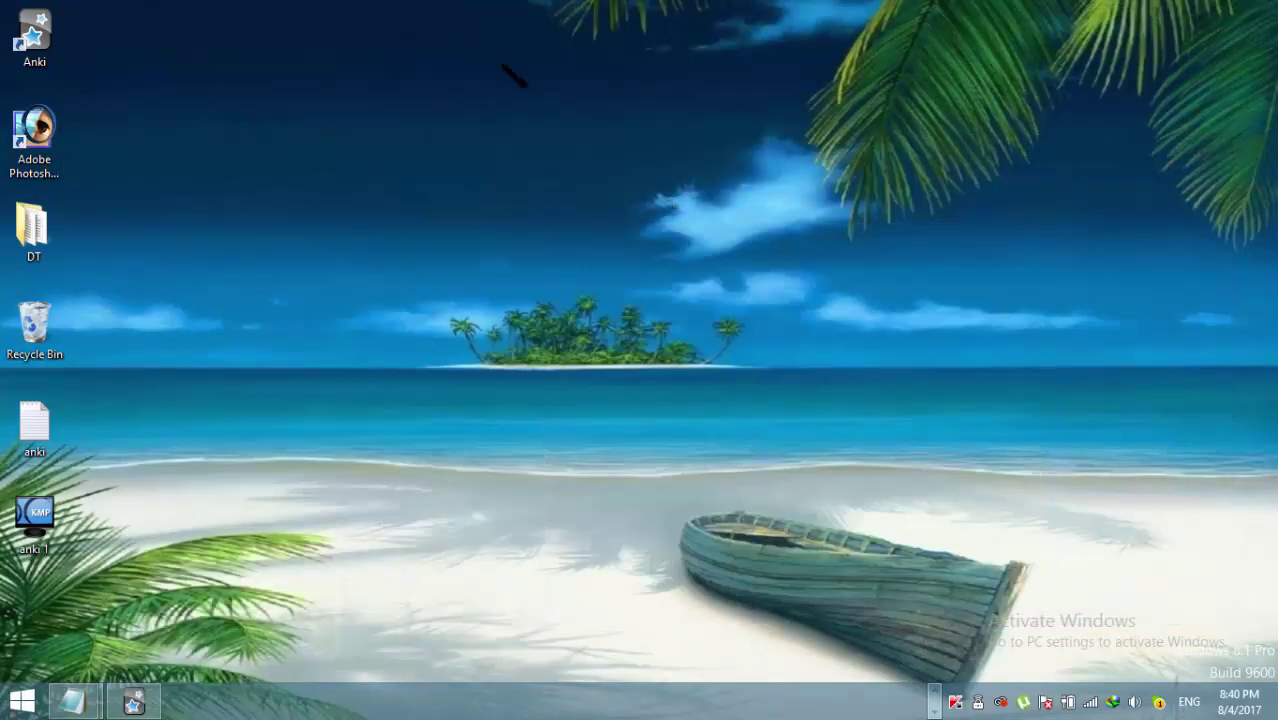
pyautogui.doubleClick(50, 30)
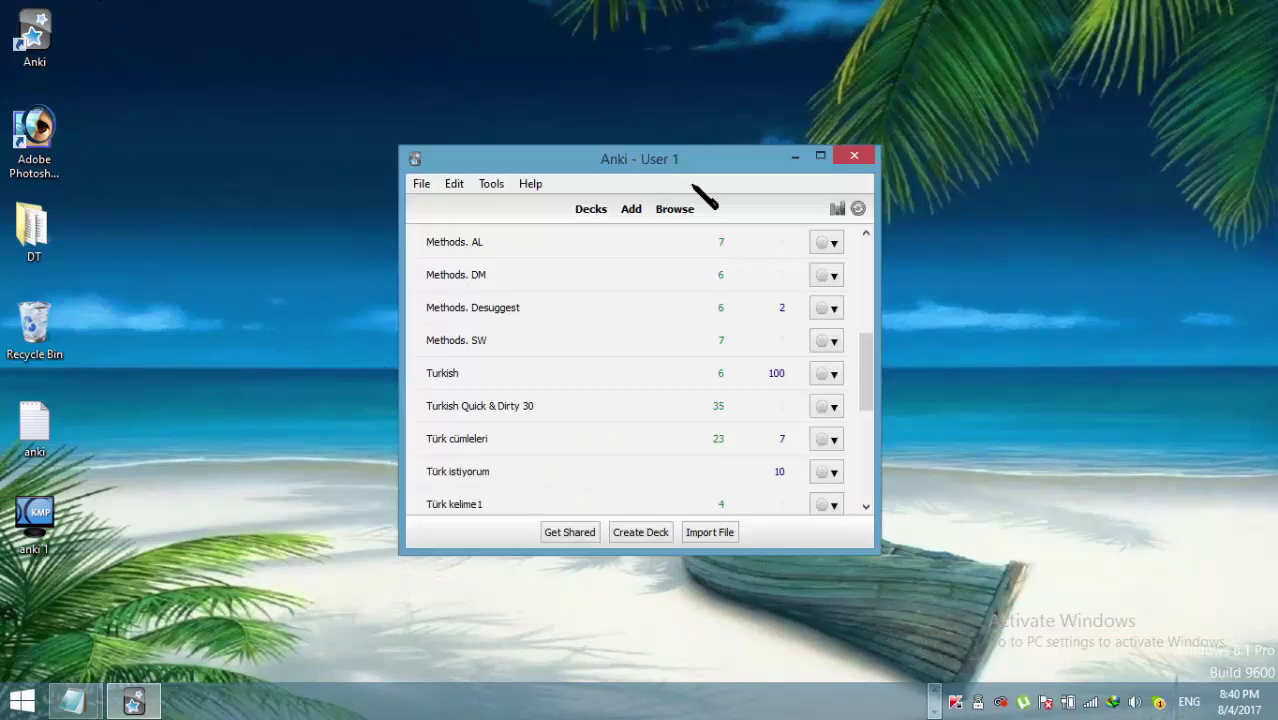
pyautogui.click(820, 156)
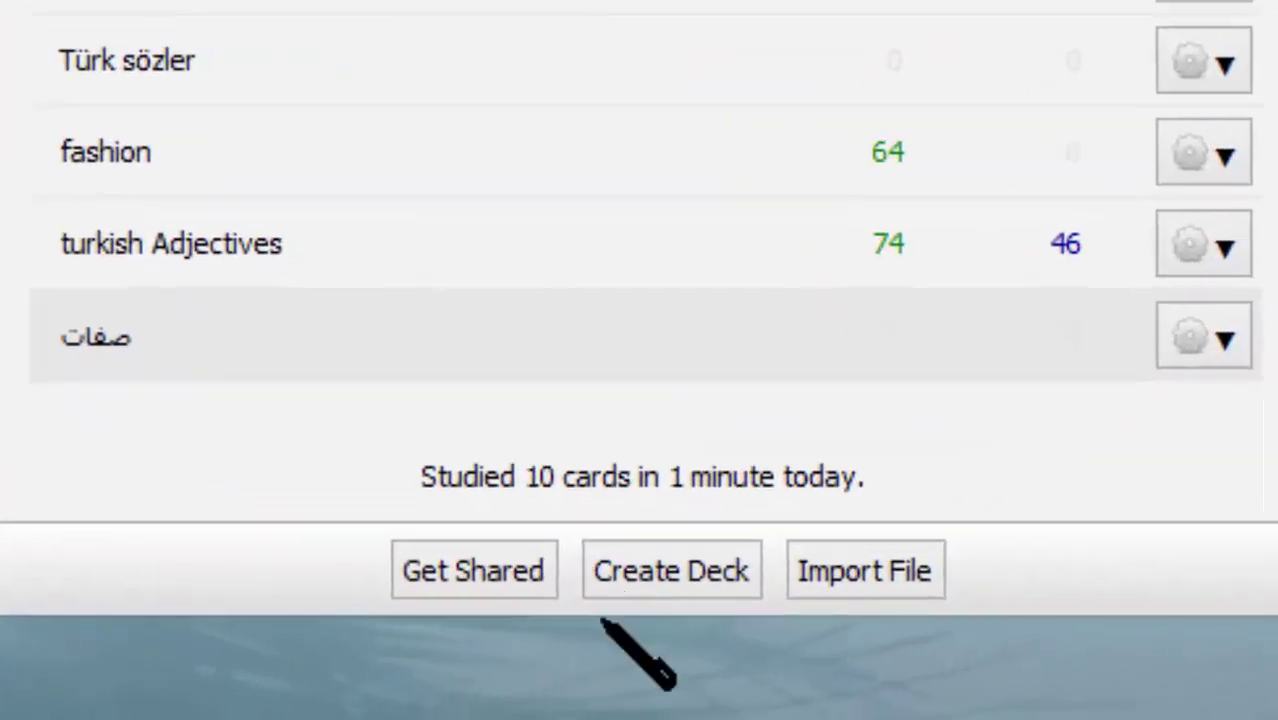
# Create a new deck named "الافعال الشاذة".
pyautogui.click(710, 578)
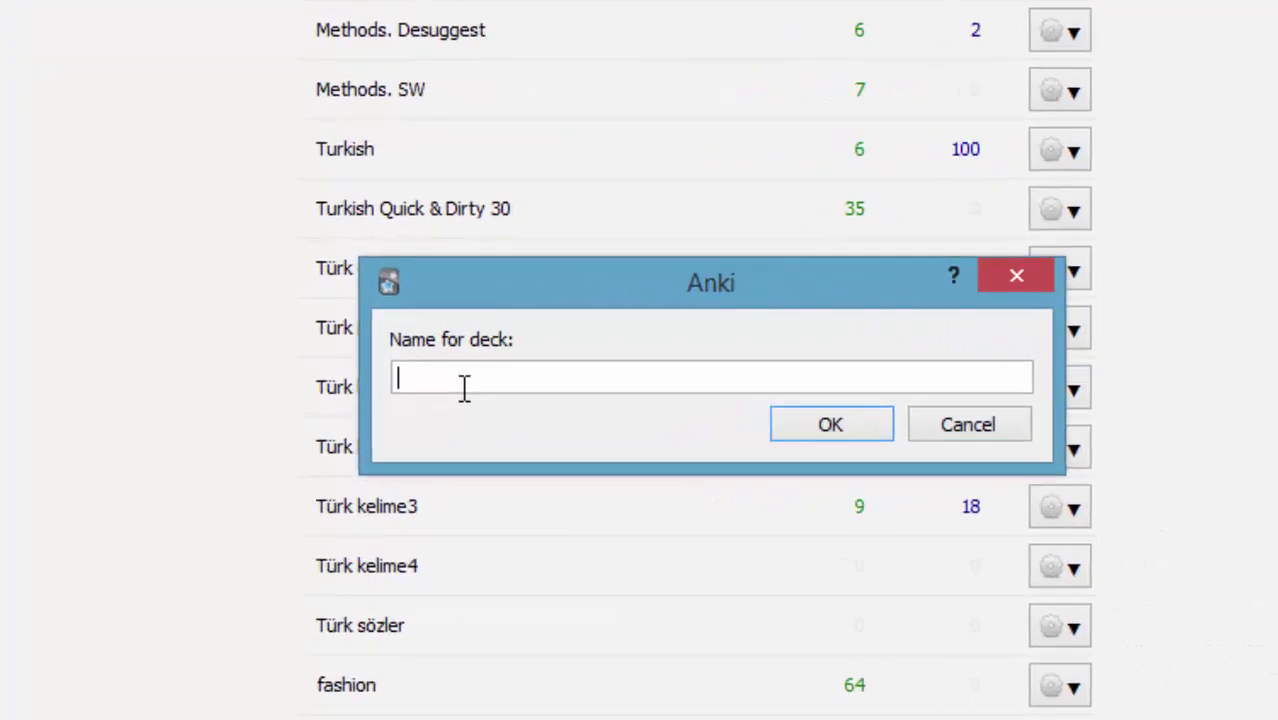
pyautogui.write('الافعال الشاذة')
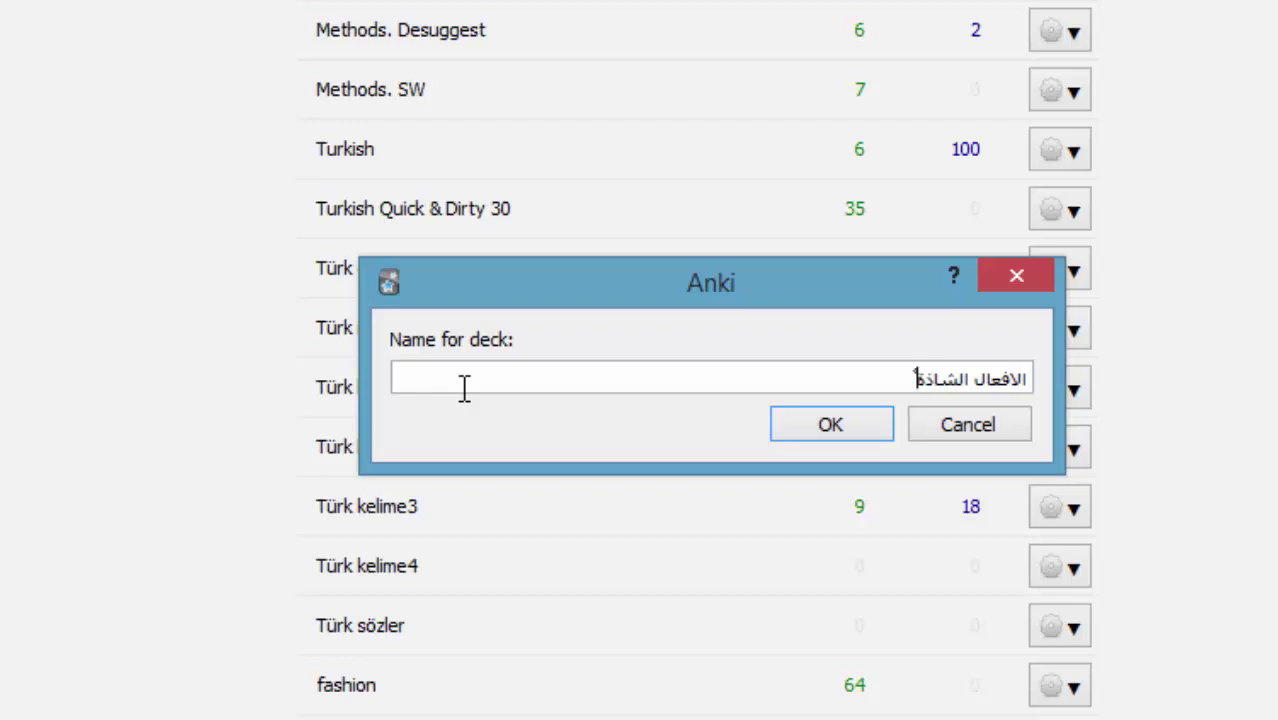
pyautogui.press('Return')
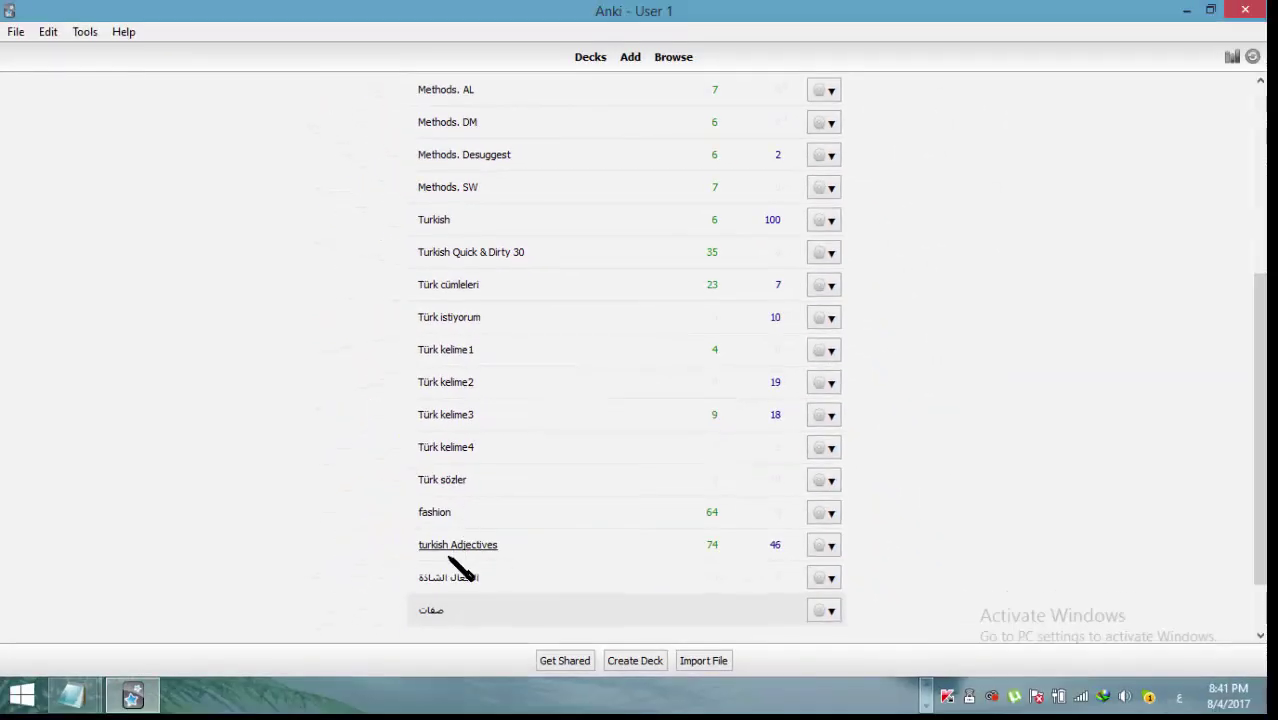
# Open the "الافعال الشاذة" deck and add a card with front "be" and back "was/were".
pyautogui.click(443, 579)
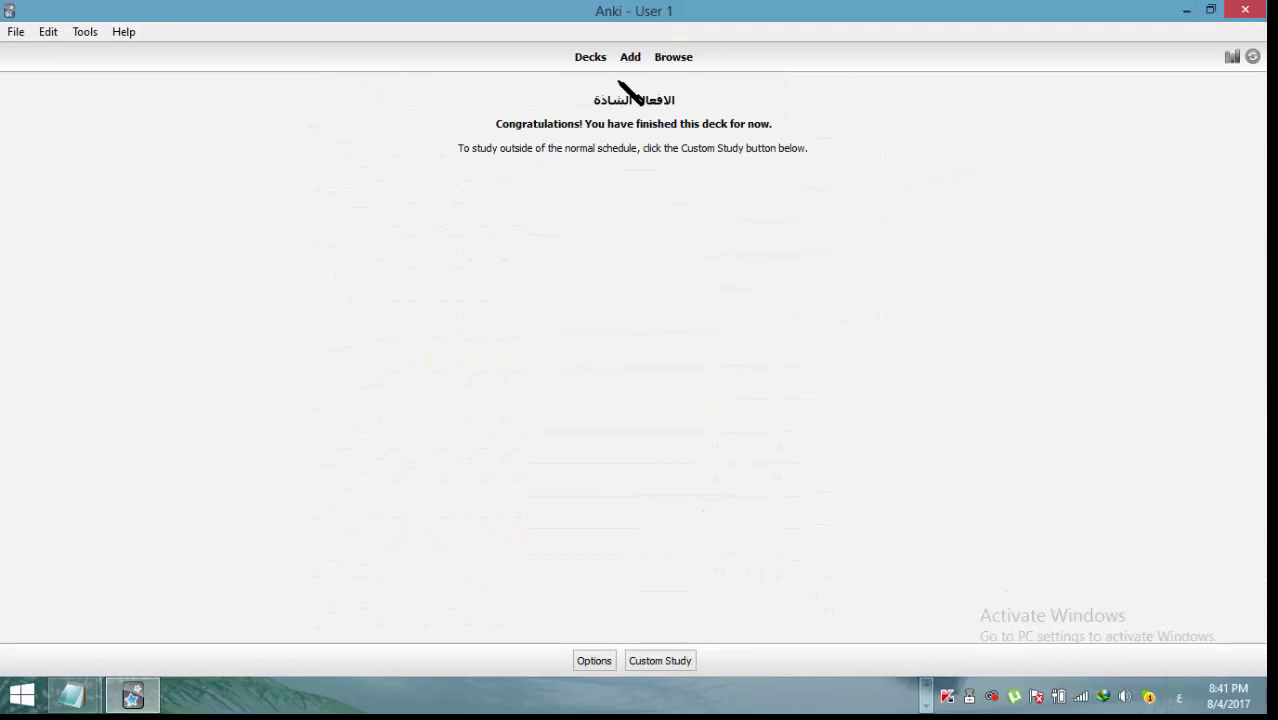
pyautogui.click(631, 57)
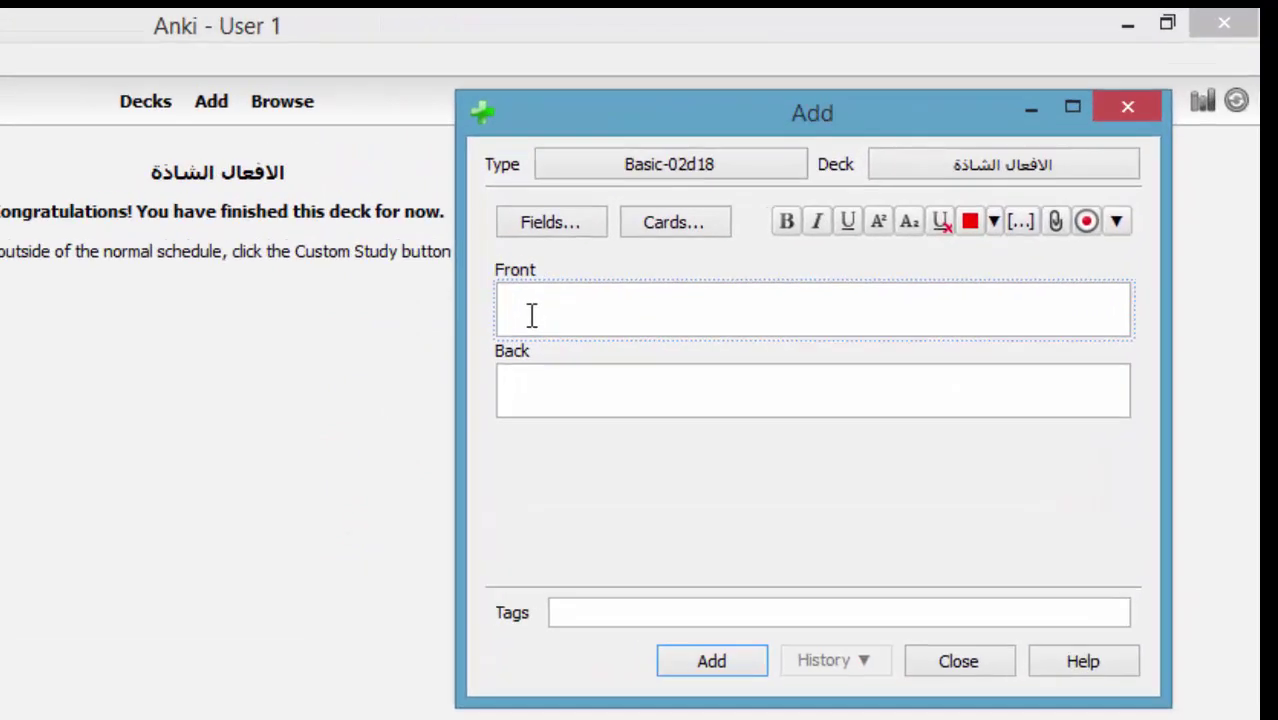
pyautogui.write('لا')
pyautogui.press('BackSpace')
pyautogui.press('BackSpace')
pyautogui.write('be')
pyautogui.click(539, 392)
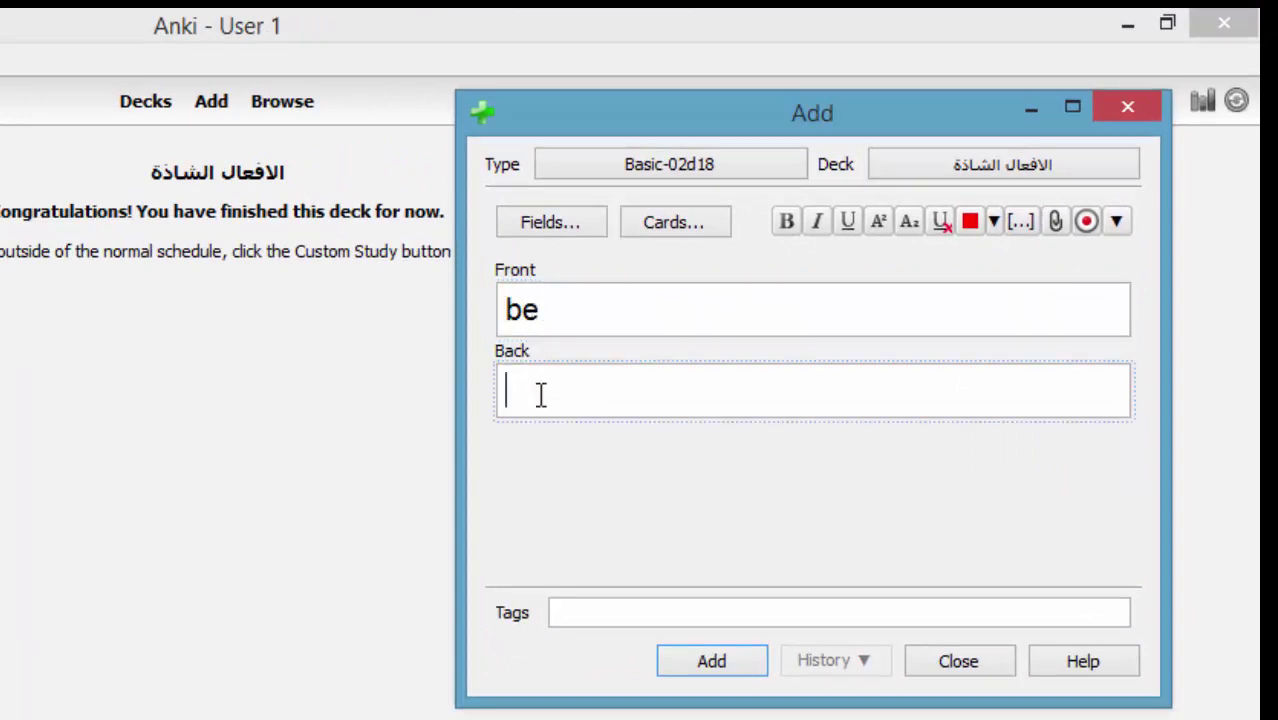
pyautogui.write('was/were')
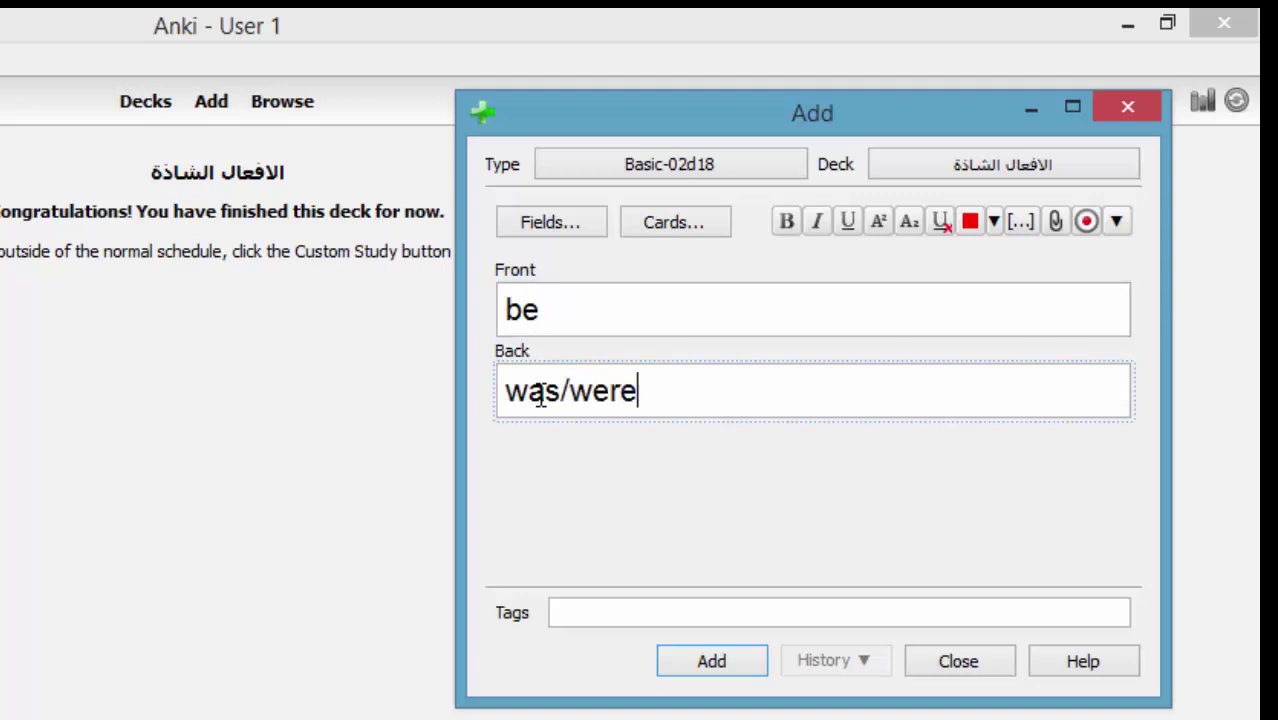
pyautogui.click(705, 662)
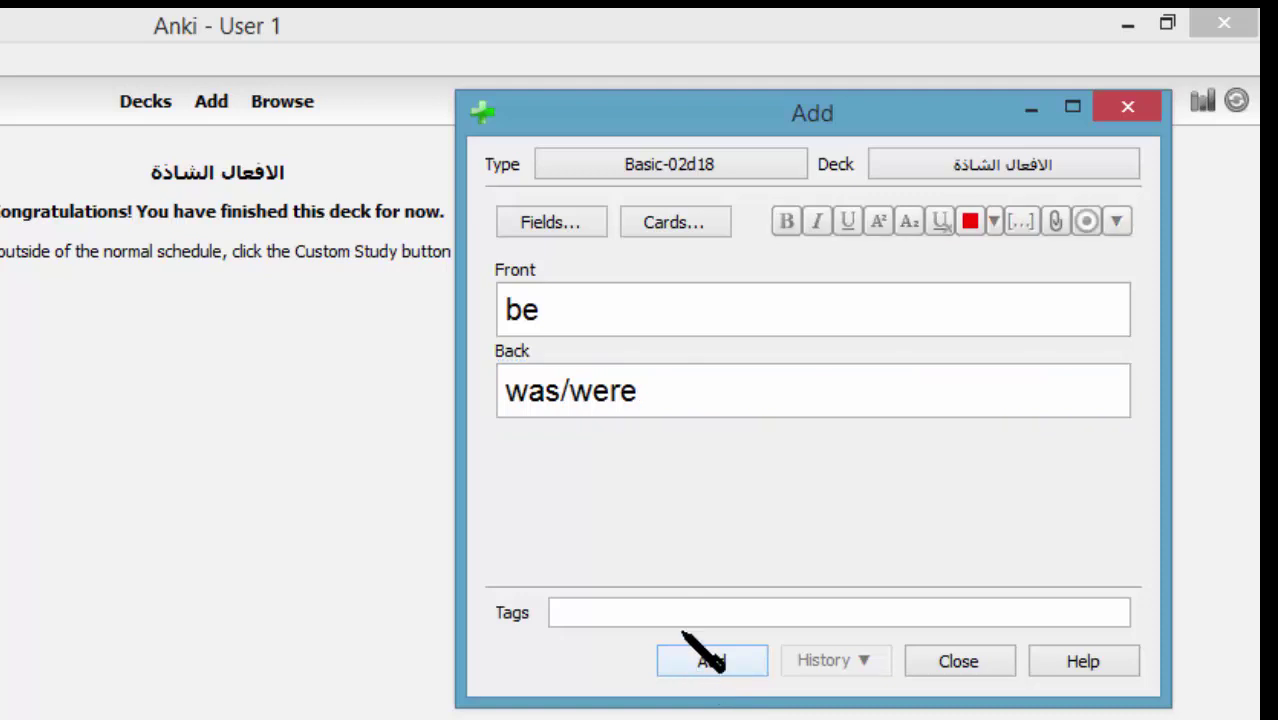
# Add a card with front "take" and back "took" to the deck.
pyautogui.write('t')
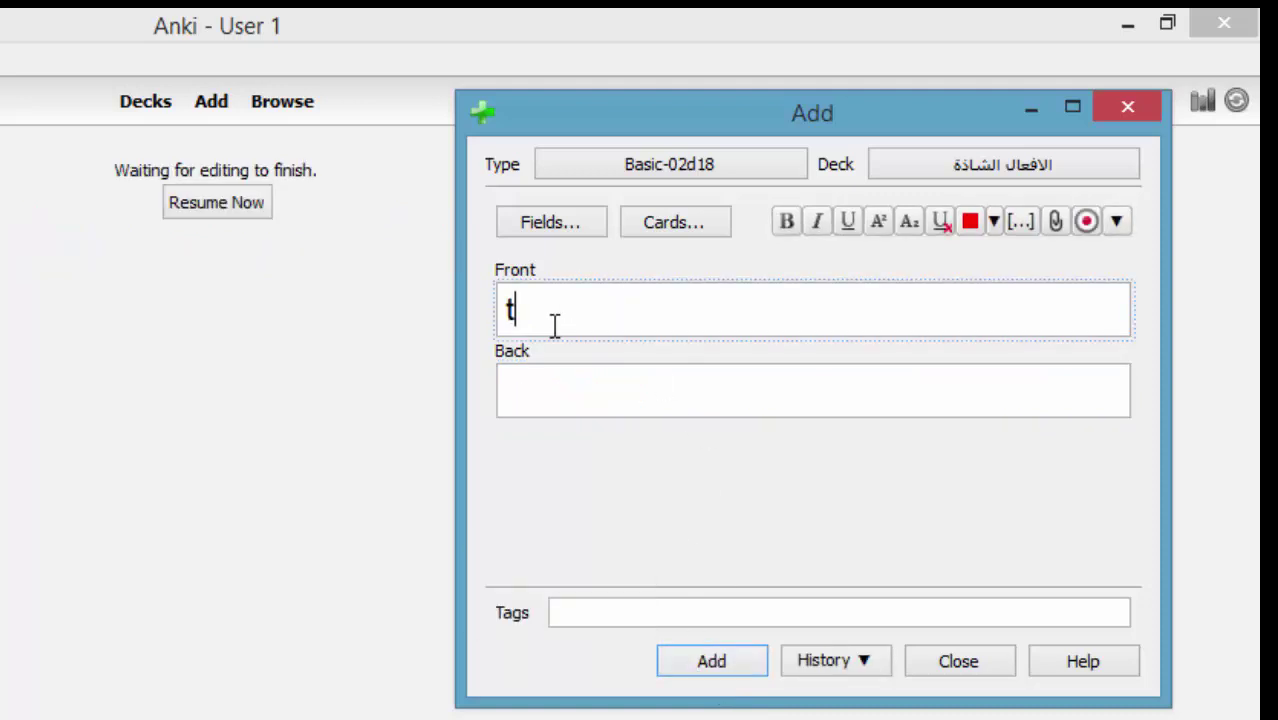
pyautogui.write('ake')
pyautogui.click(553, 380)
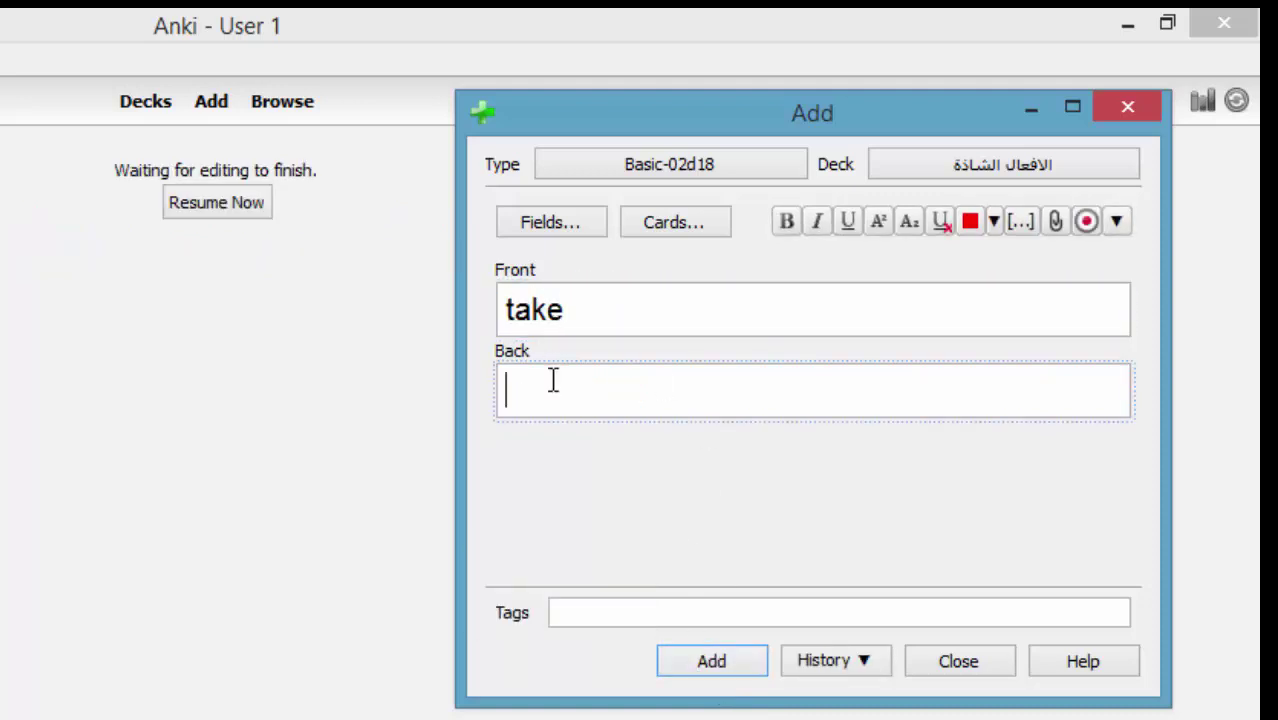
pyautogui.write('took')
pyautogui.click(677, 667)
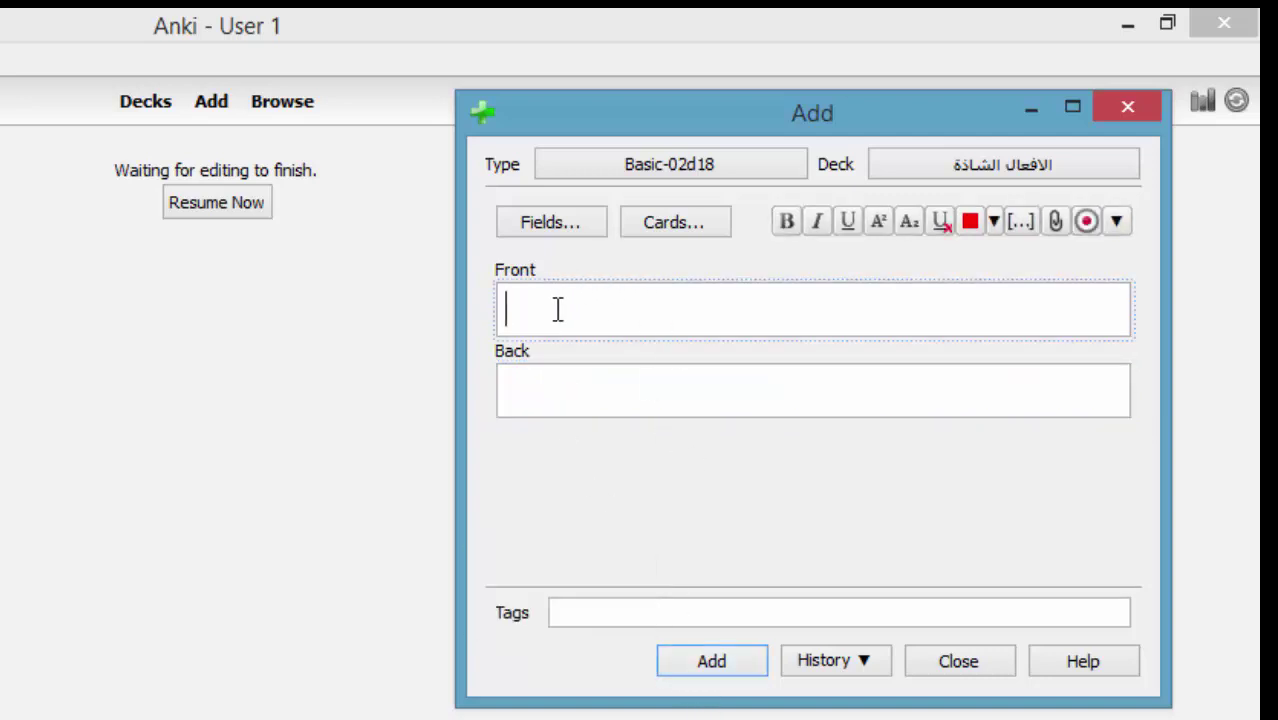
# Add a card with front "buy" and back "bought" to the deck.
pyautogui.write('buy')
pyautogui.click(550, 377)
pyautogui.write('bought')
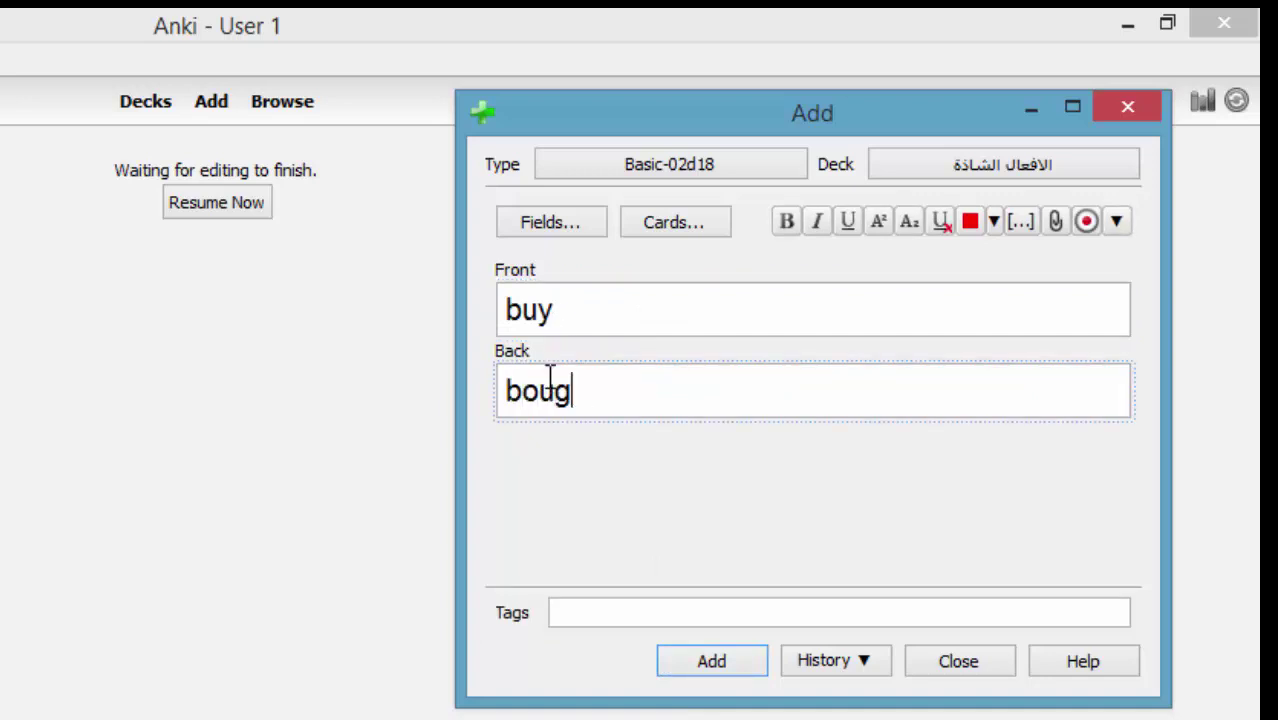
pyautogui.click(685, 661)
# Add a card with front "go" and back "went", and finish adding cards.
pyautogui.write('go')
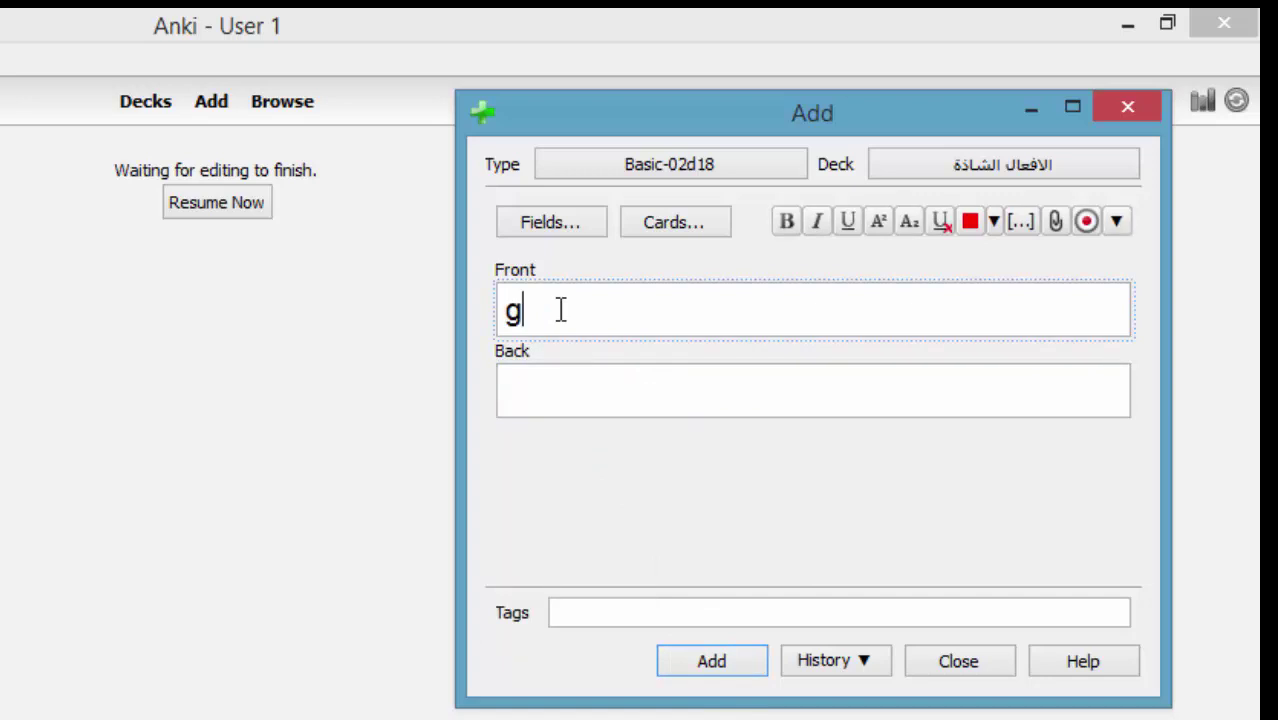
pyautogui.click(558, 405)
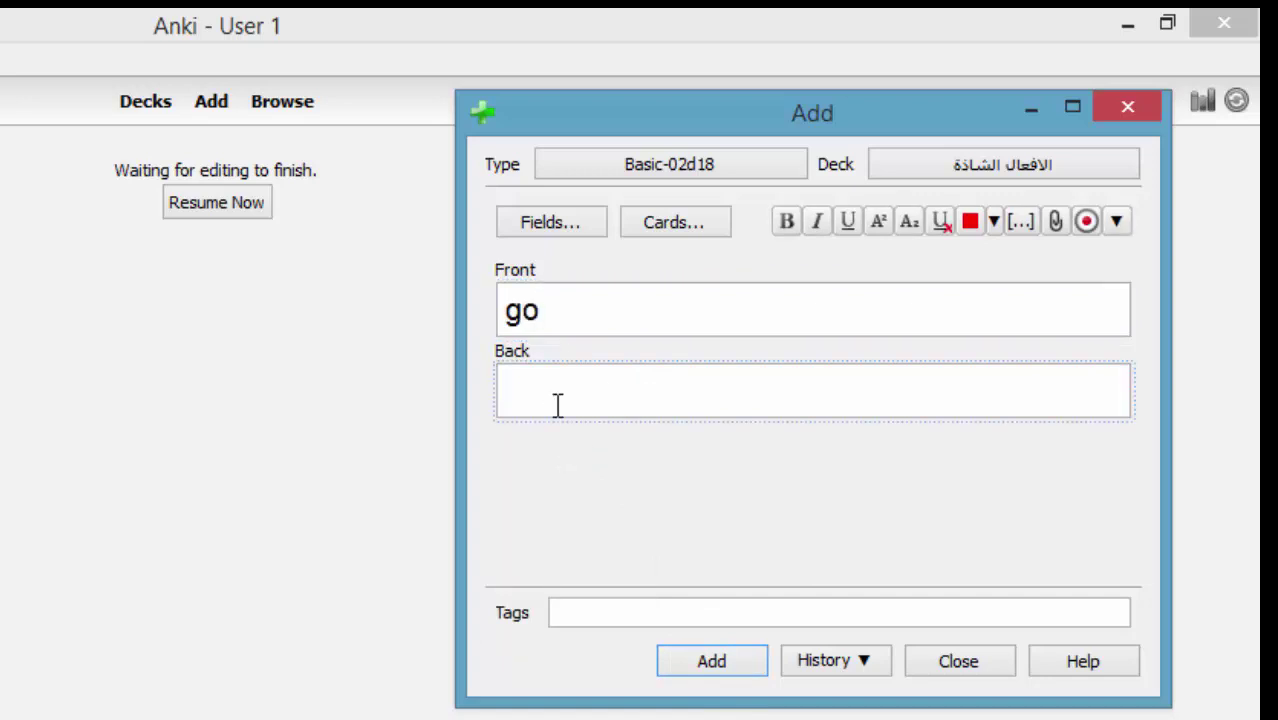
pyautogui.write('went')
pyautogui.click(727, 665)
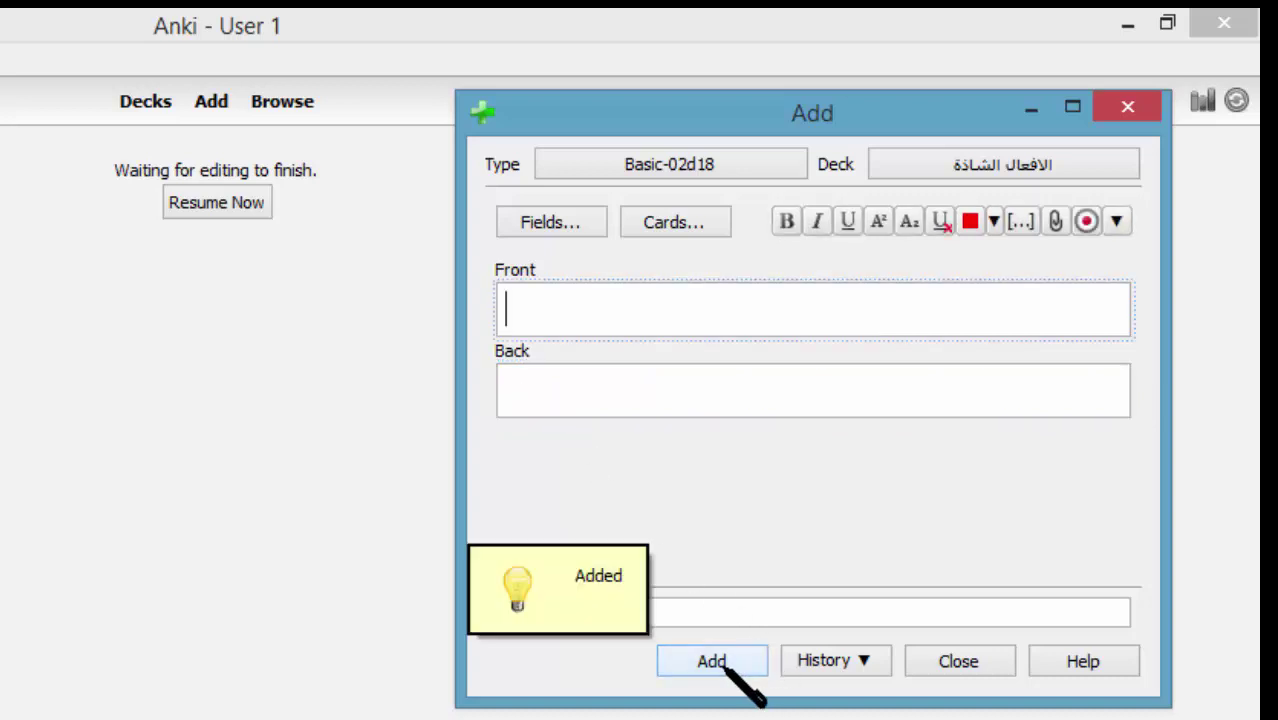
pyautogui.click(970, 668)
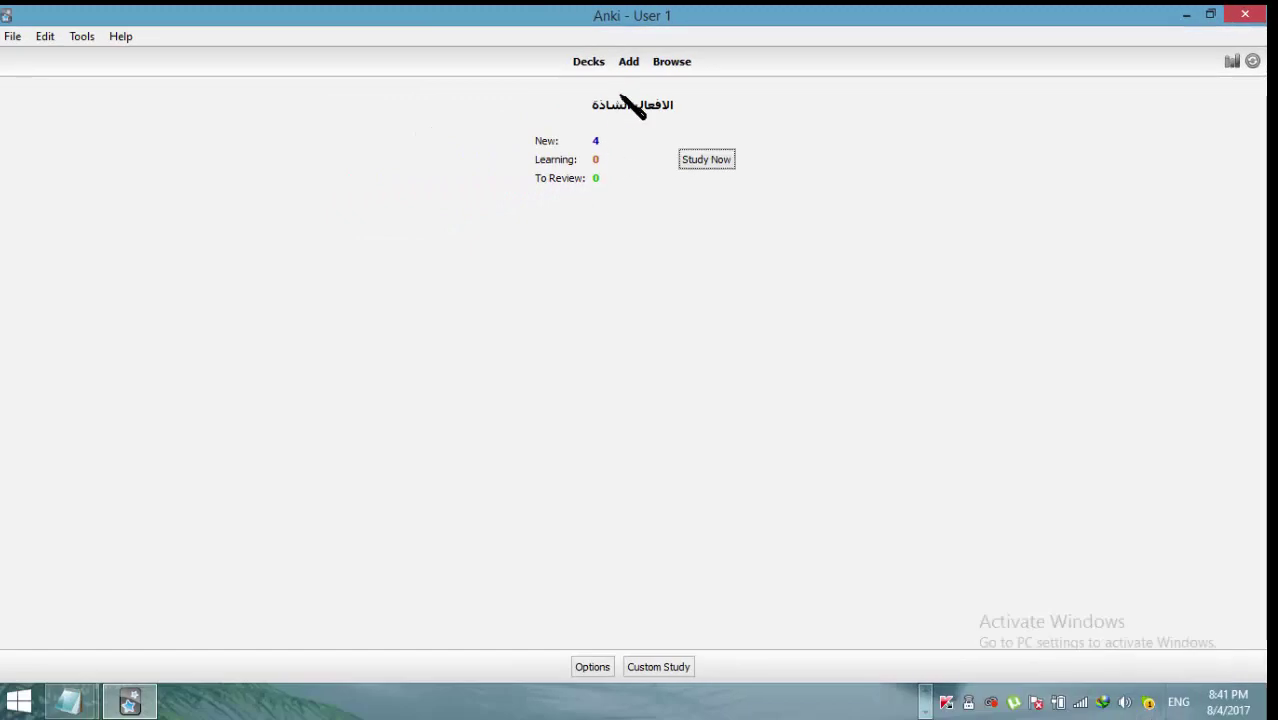
# Start studying the "الافعال الشاذة" deck from the deck list, reveal the "be" card's answer and rate it Easy.
pyautogui.click(589, 62)
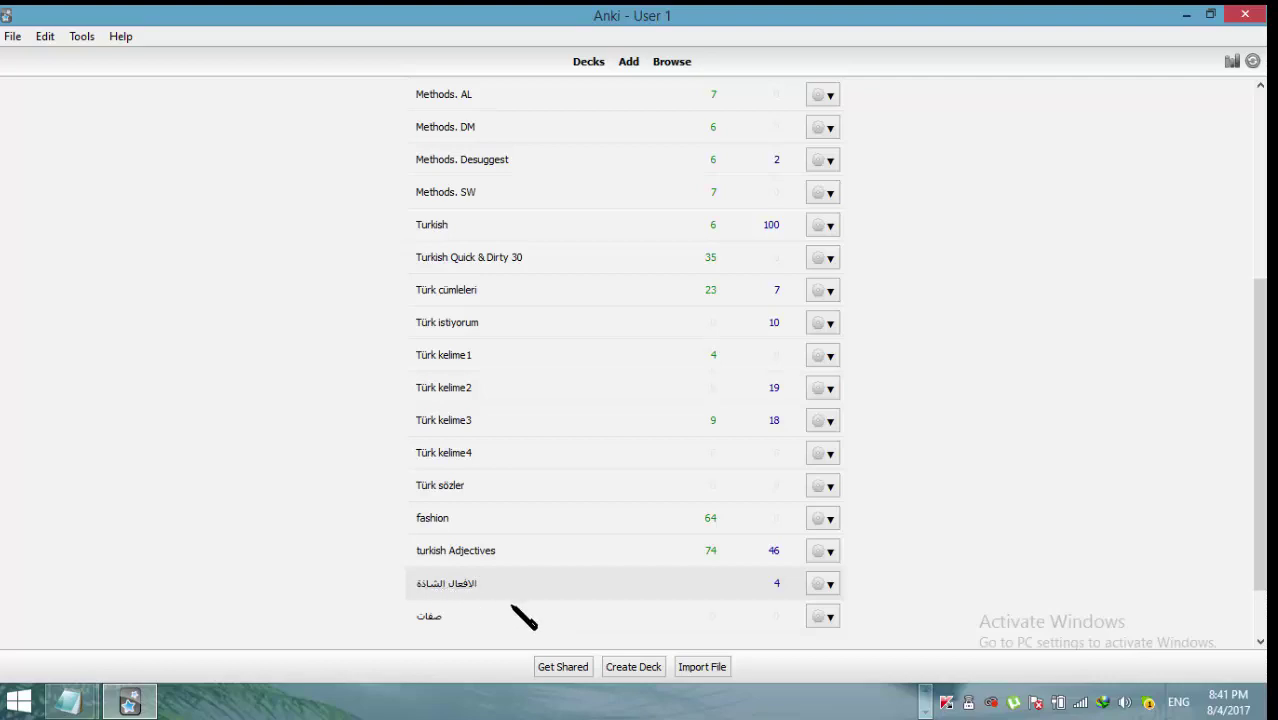
pyautogui.click(438, 590)
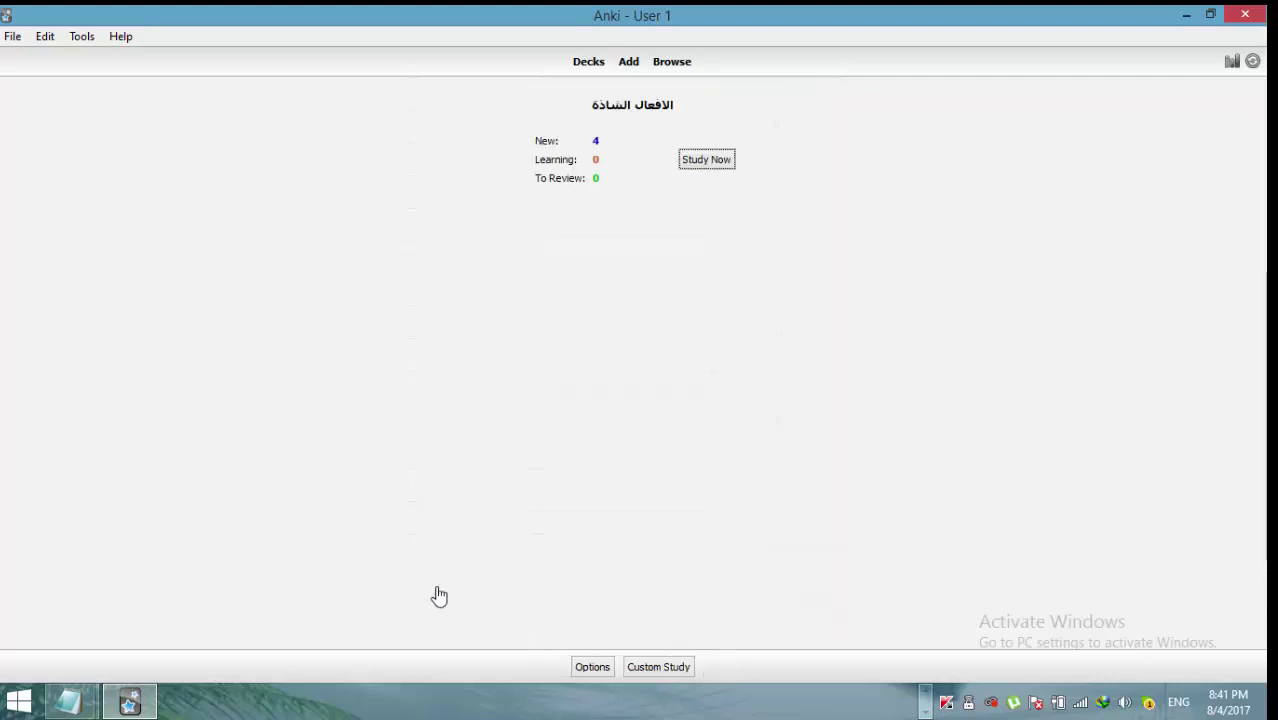
pyautogui.click(705, 162)
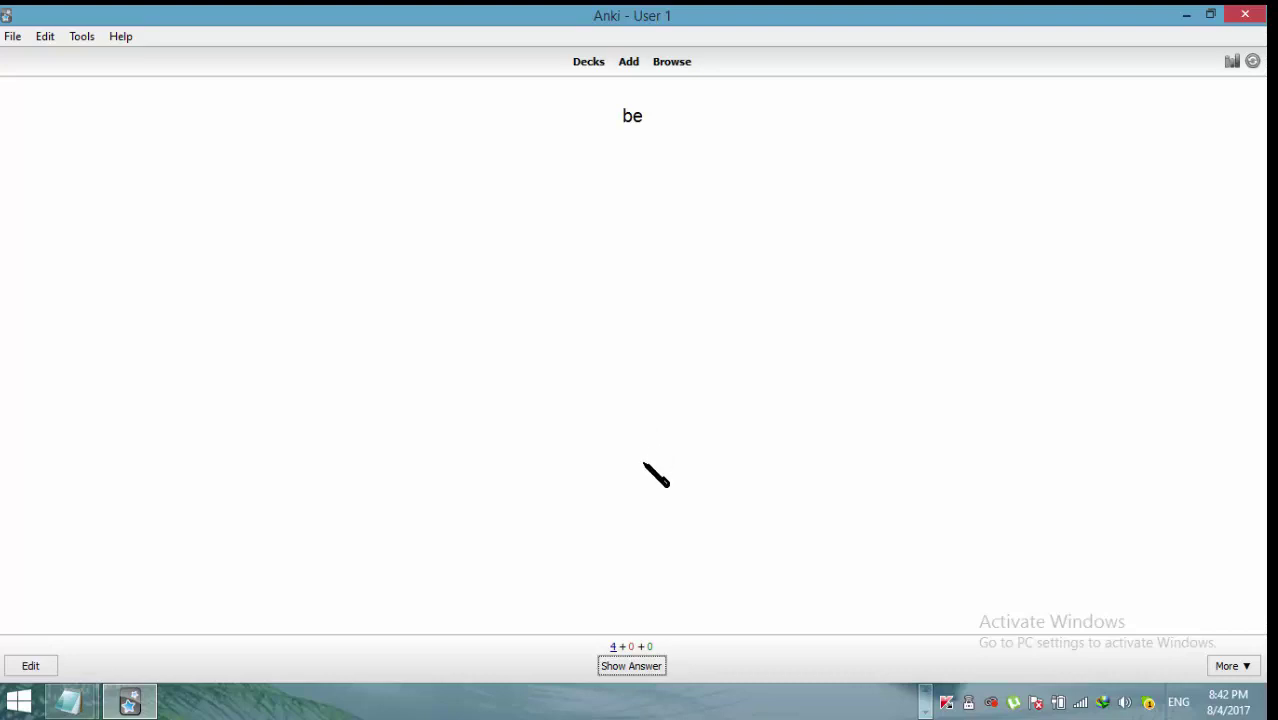
pyautogui.click(631, 665)
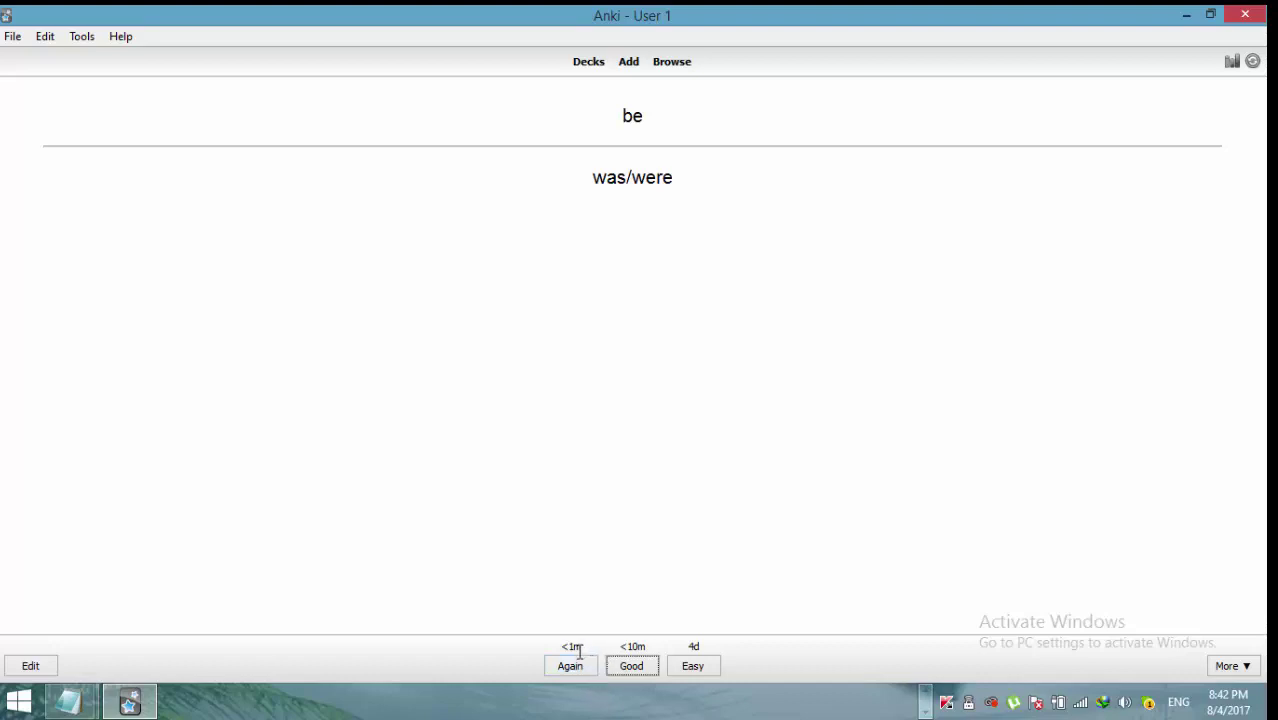
pyautogui.click(693, 666)
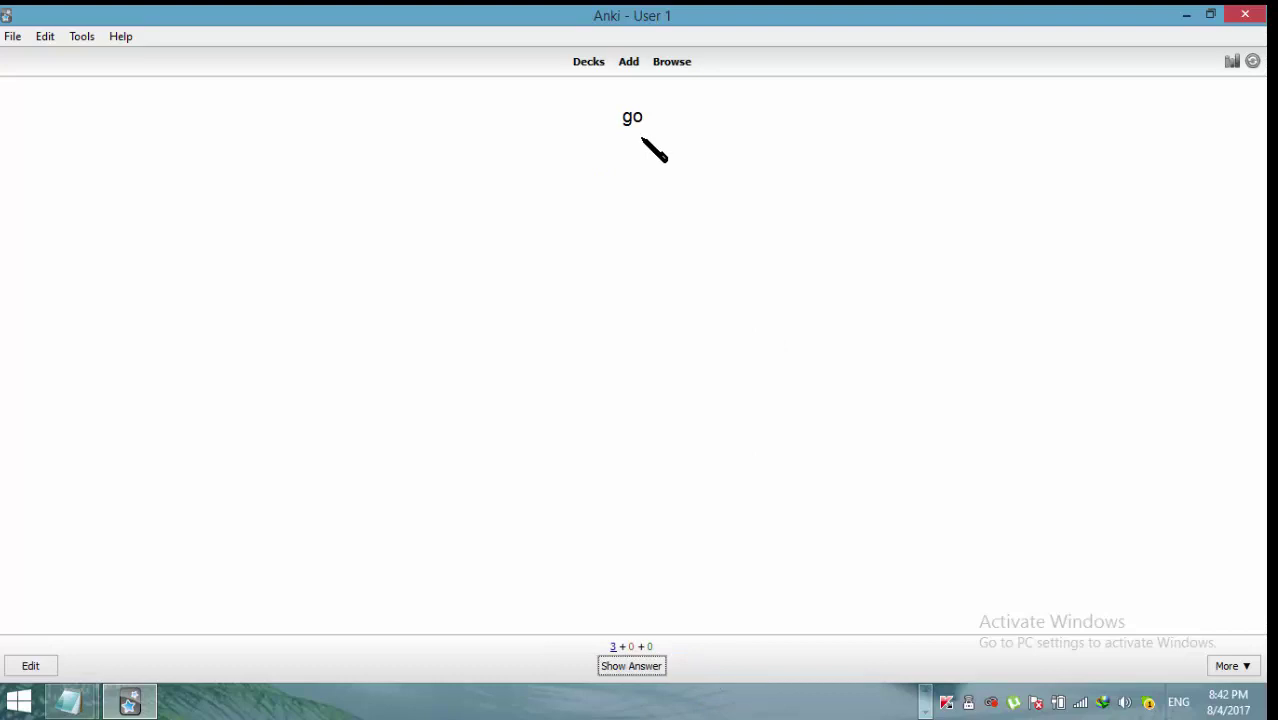
# Reveal the "go" card's answer and rate it Again, and reveal the "take" card's answer and rate it Easy.
pyautogui.click(635, 665)
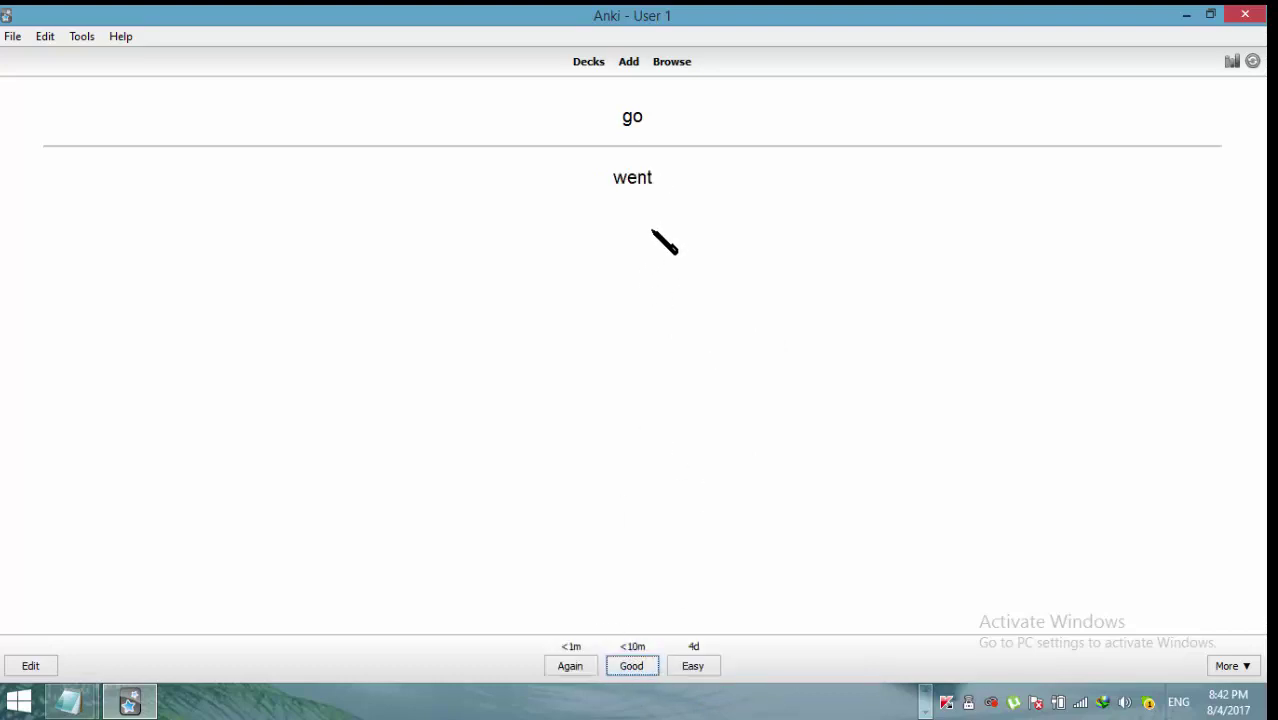
pyautogui.click(570, 666)
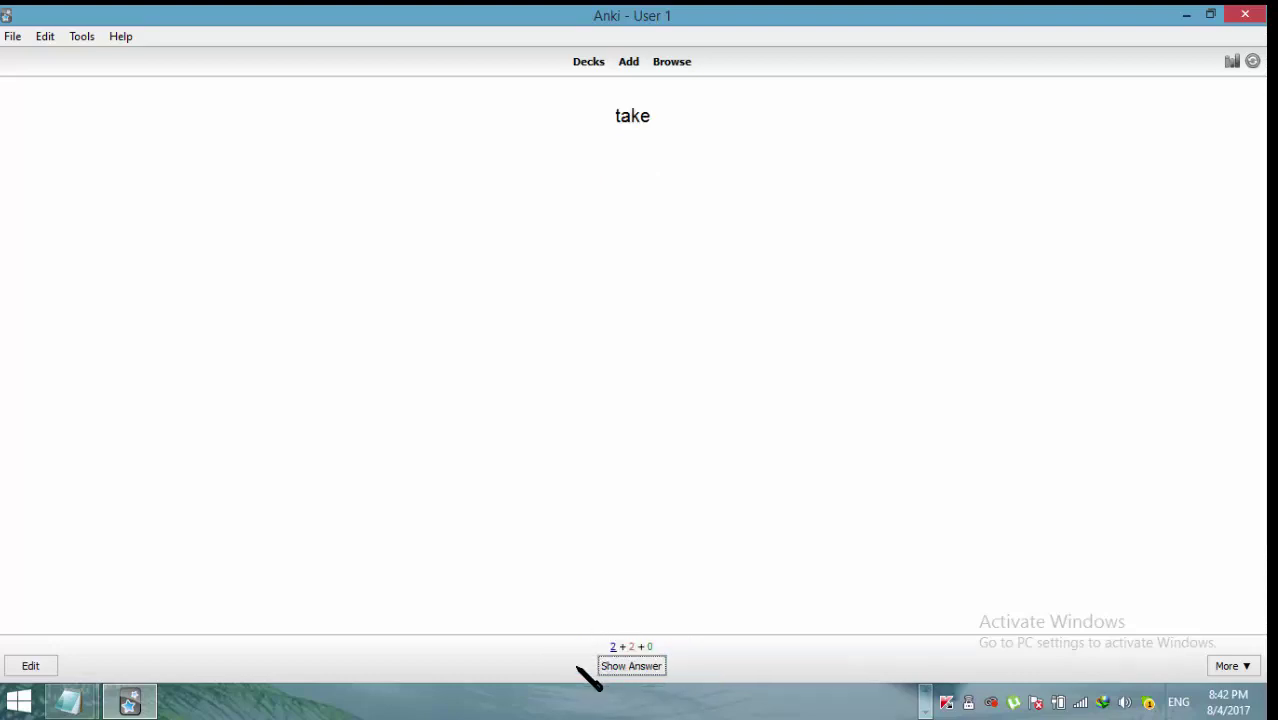
pyautogui.click(651, 669)
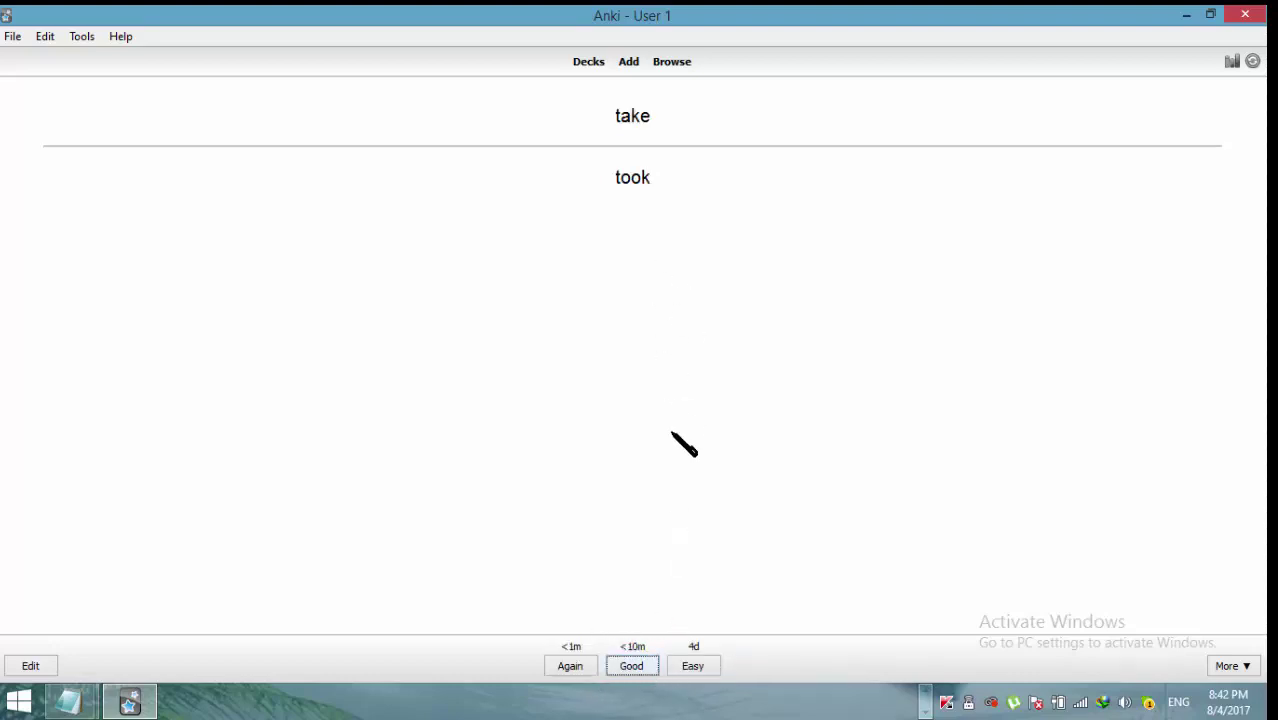
pyautogui.click(699, 664)
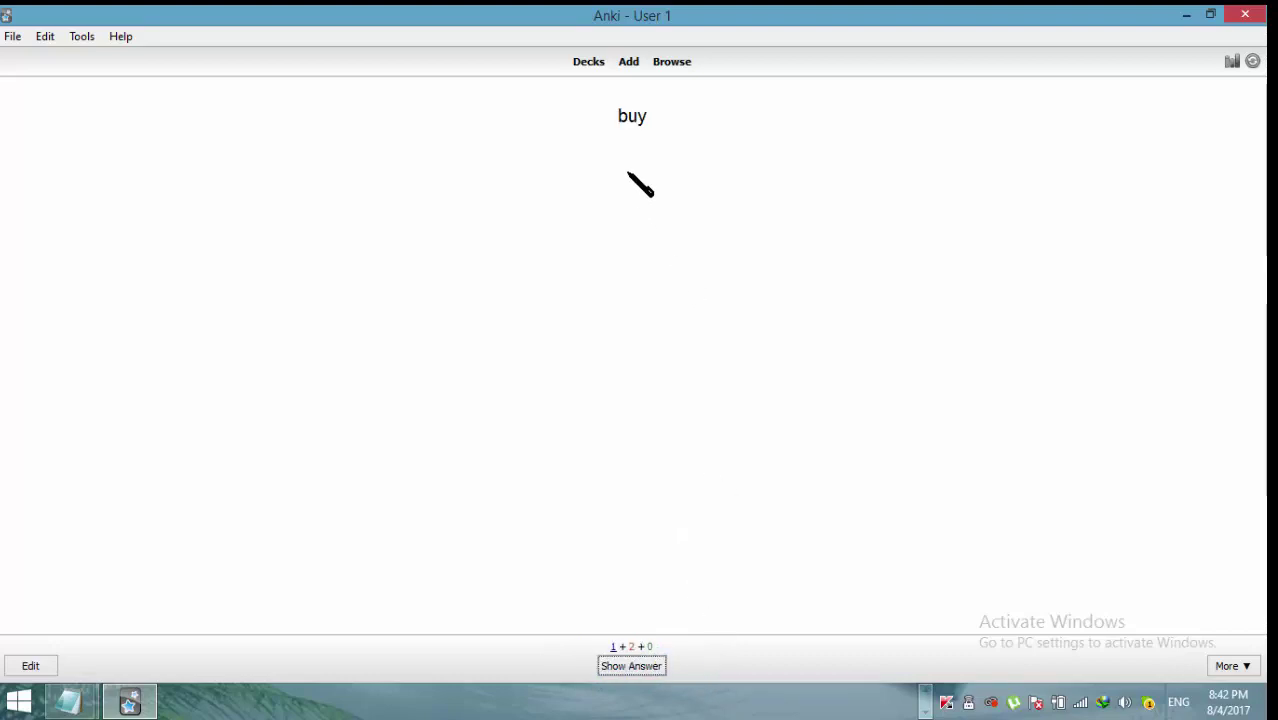
# Reveal the answers of the "buy" card and the repeated "go" card, rating both Easy.
pyautogui.click(645, 668)
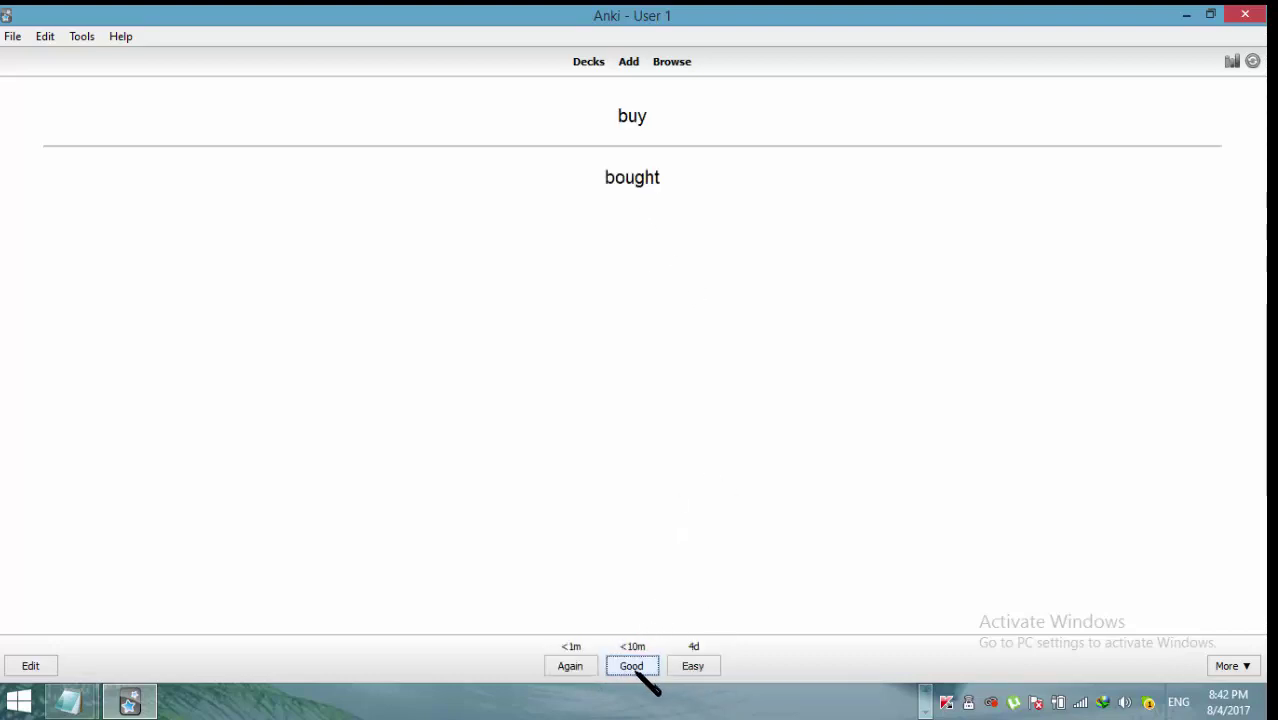
pyautogui.click(689, 667)
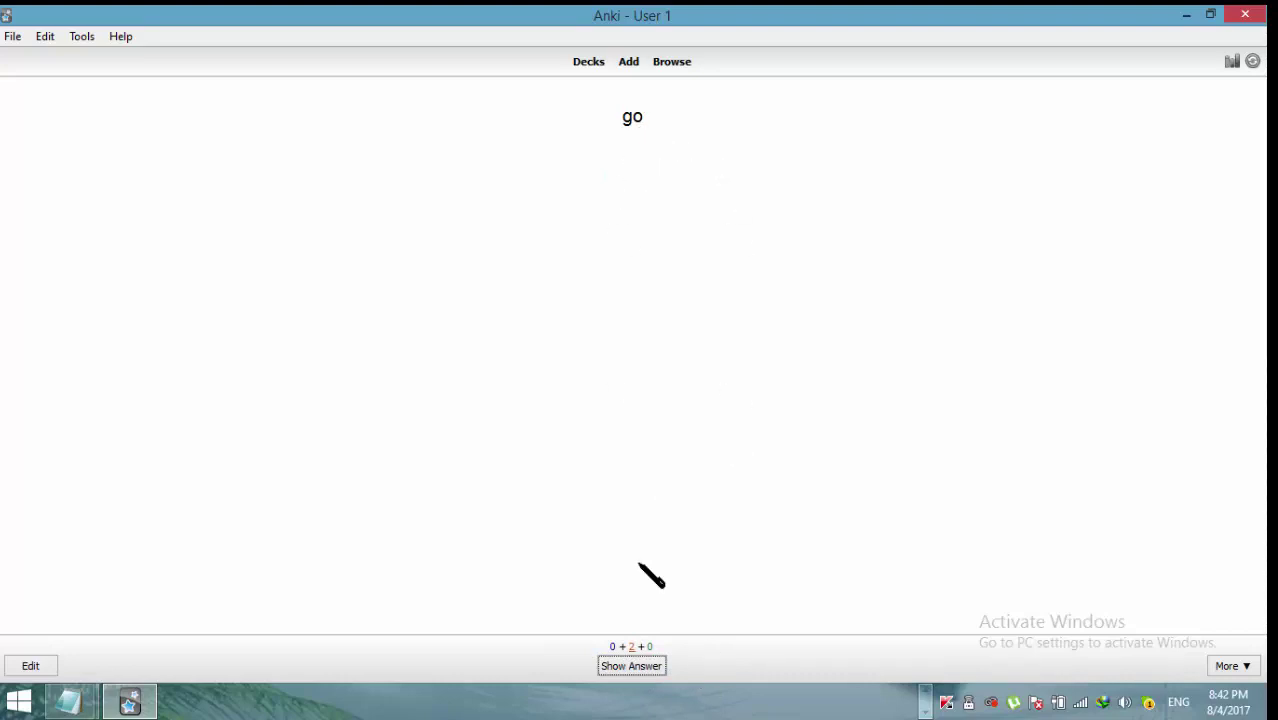
pyautogui.click(632, 667)
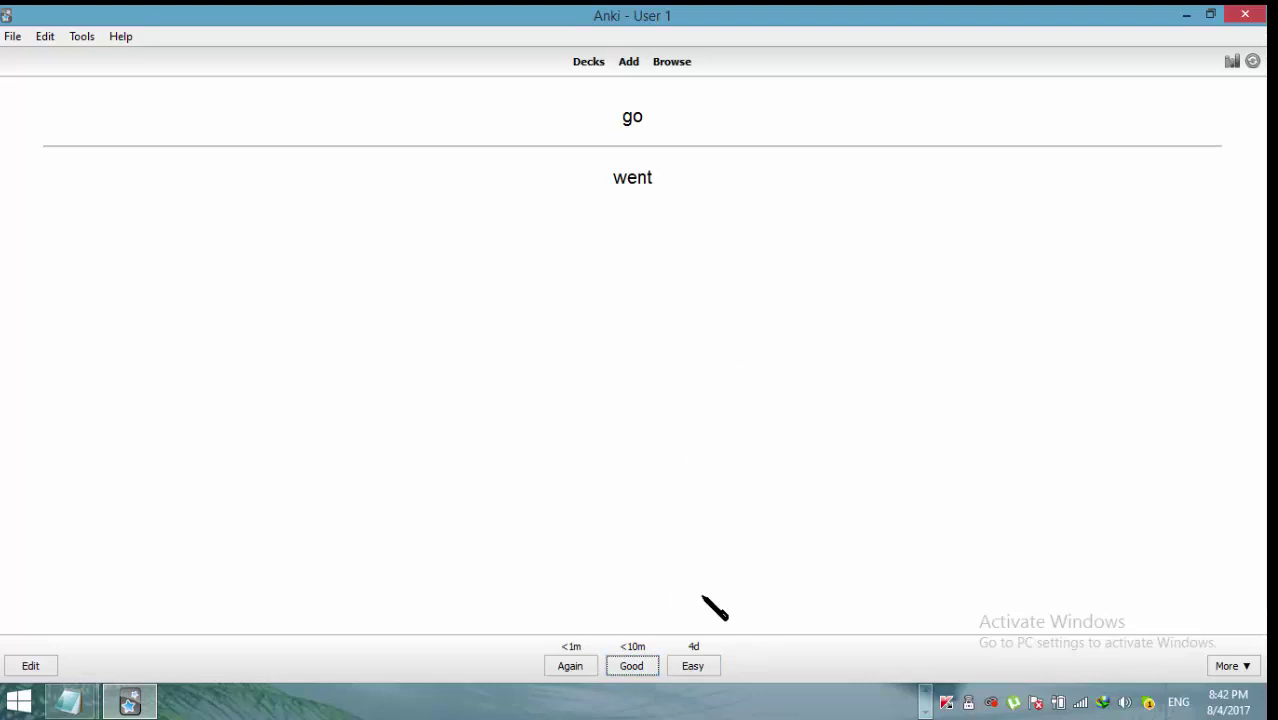
pyautogui.click(694, 667)
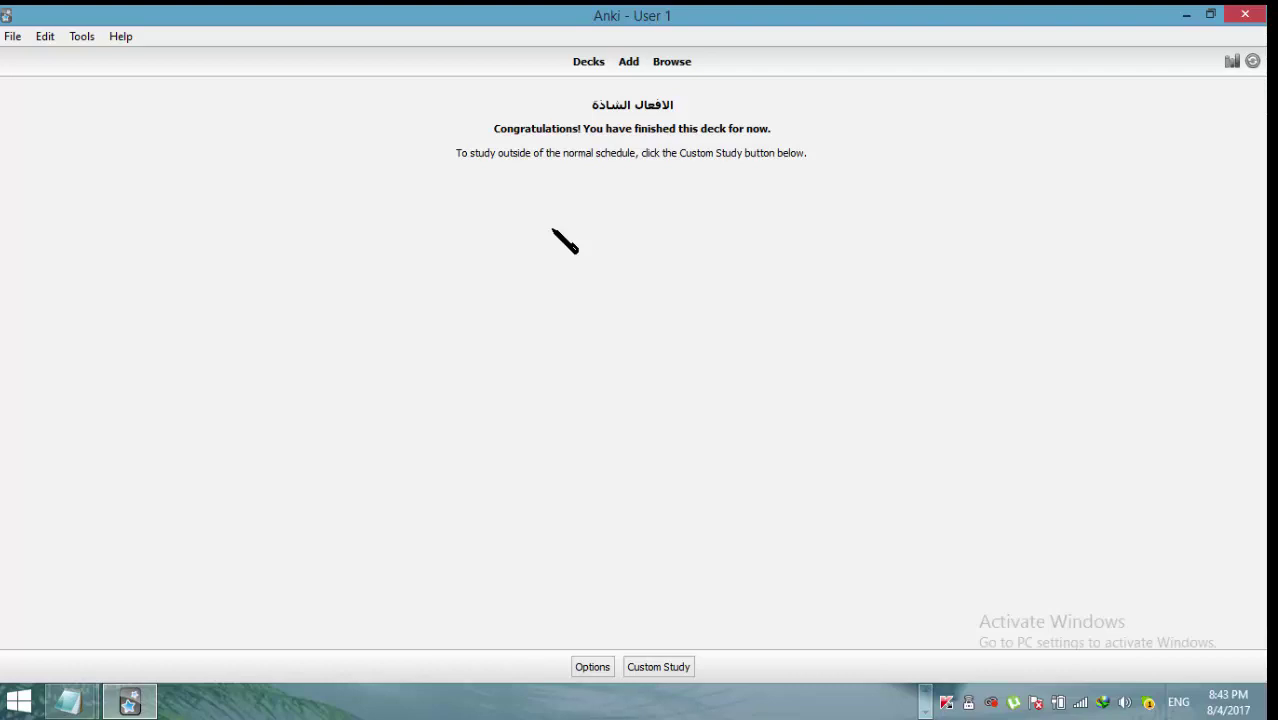
# Check the studied "الافعال الشاذة" deck again from the deck list, and minimize the Anki window back at the list.
pyautogui.click(588, 63)
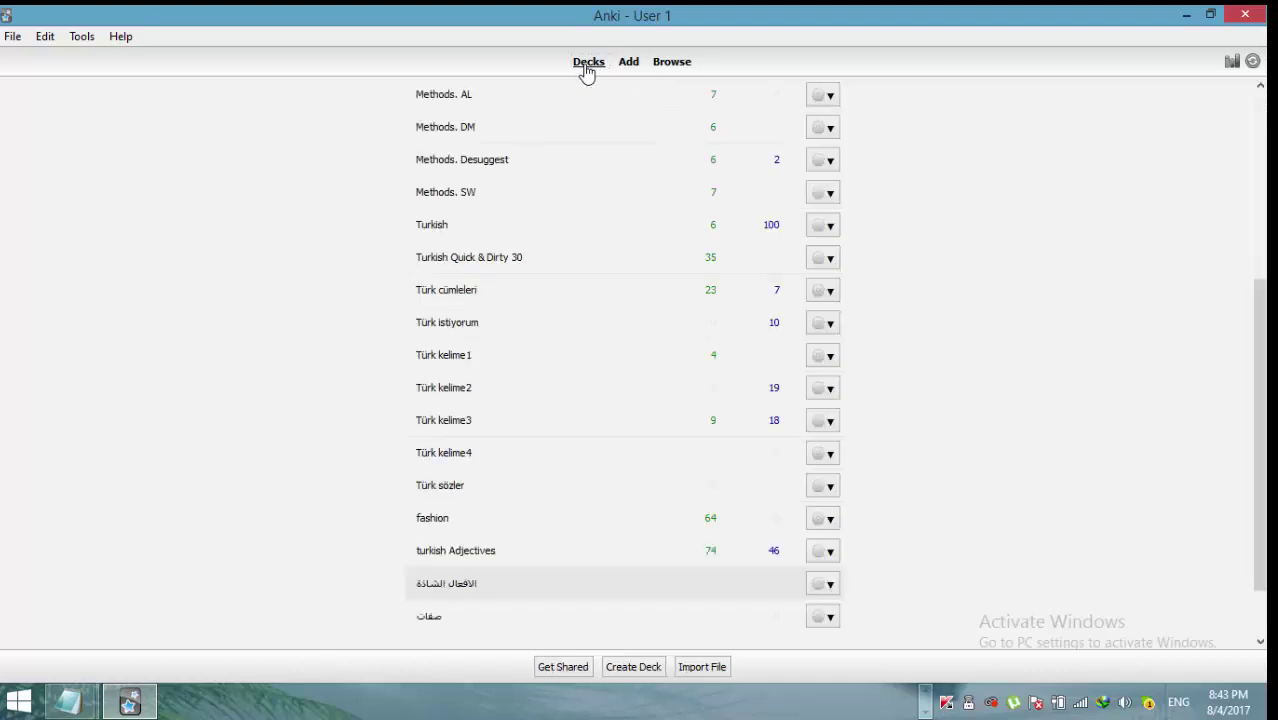
pyautogui.click(439, 588)
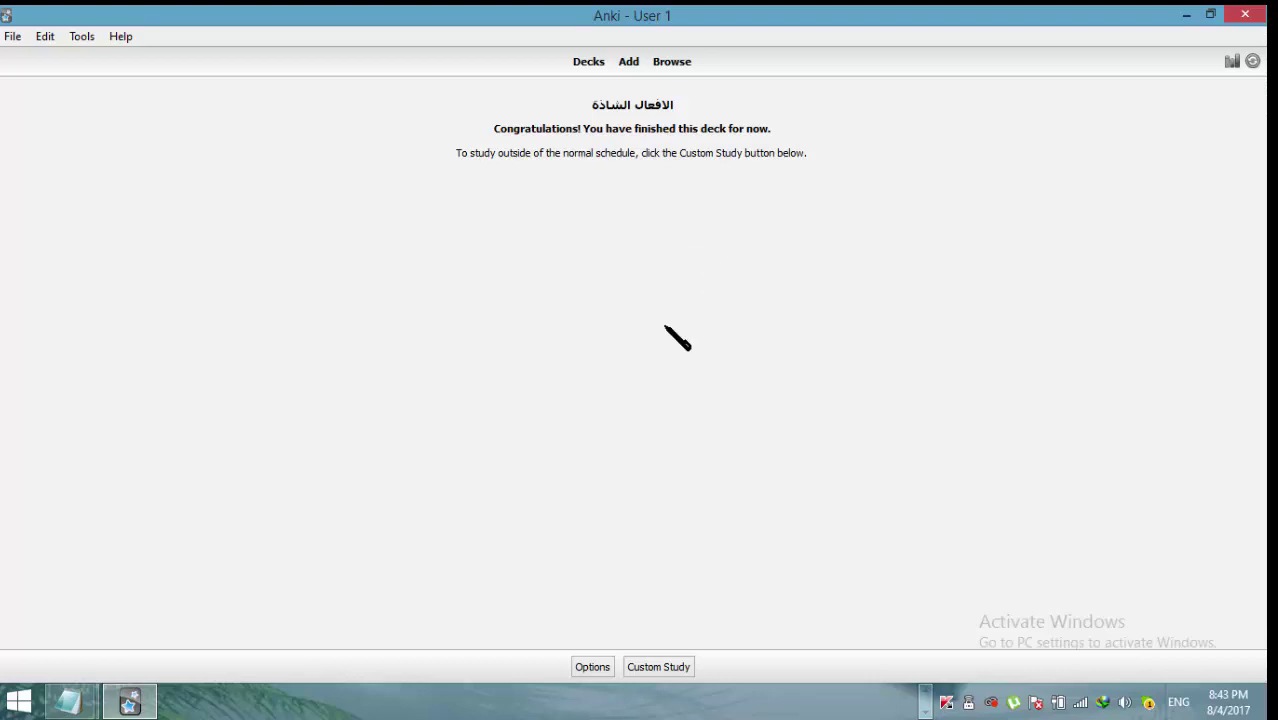
pyautogui.click(590, 64)
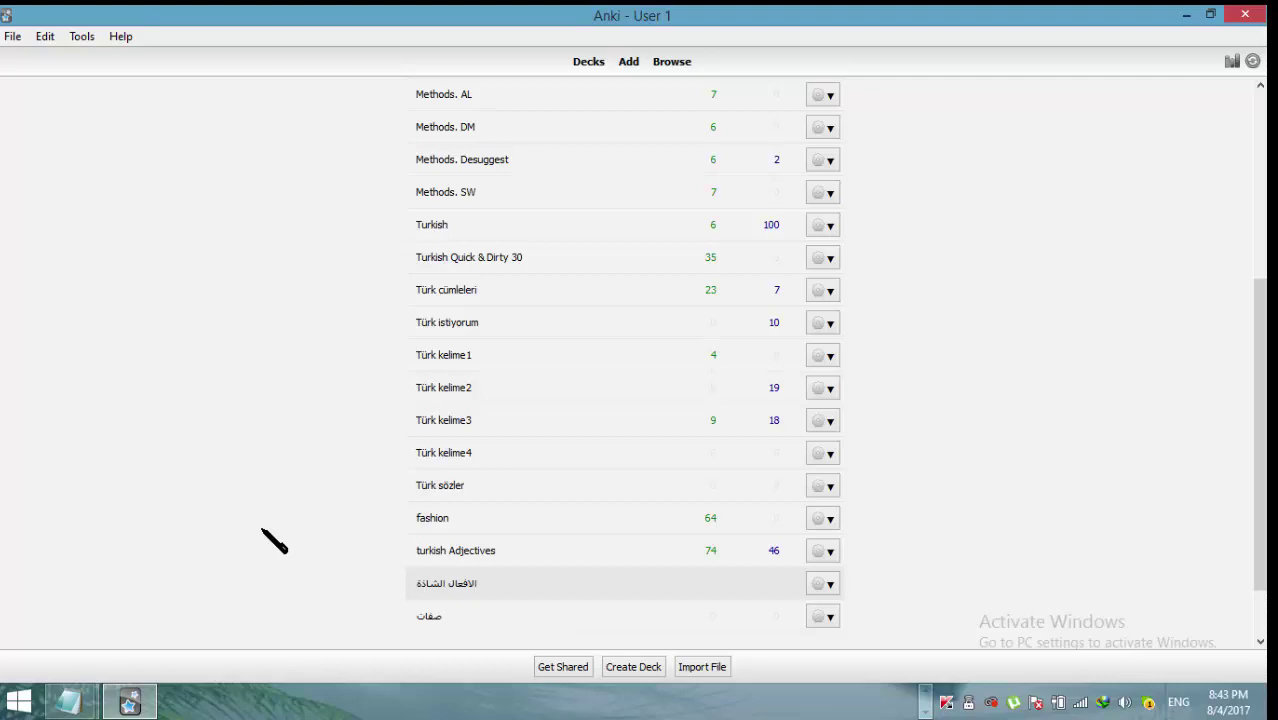
pyautogui.click(1186, 16)
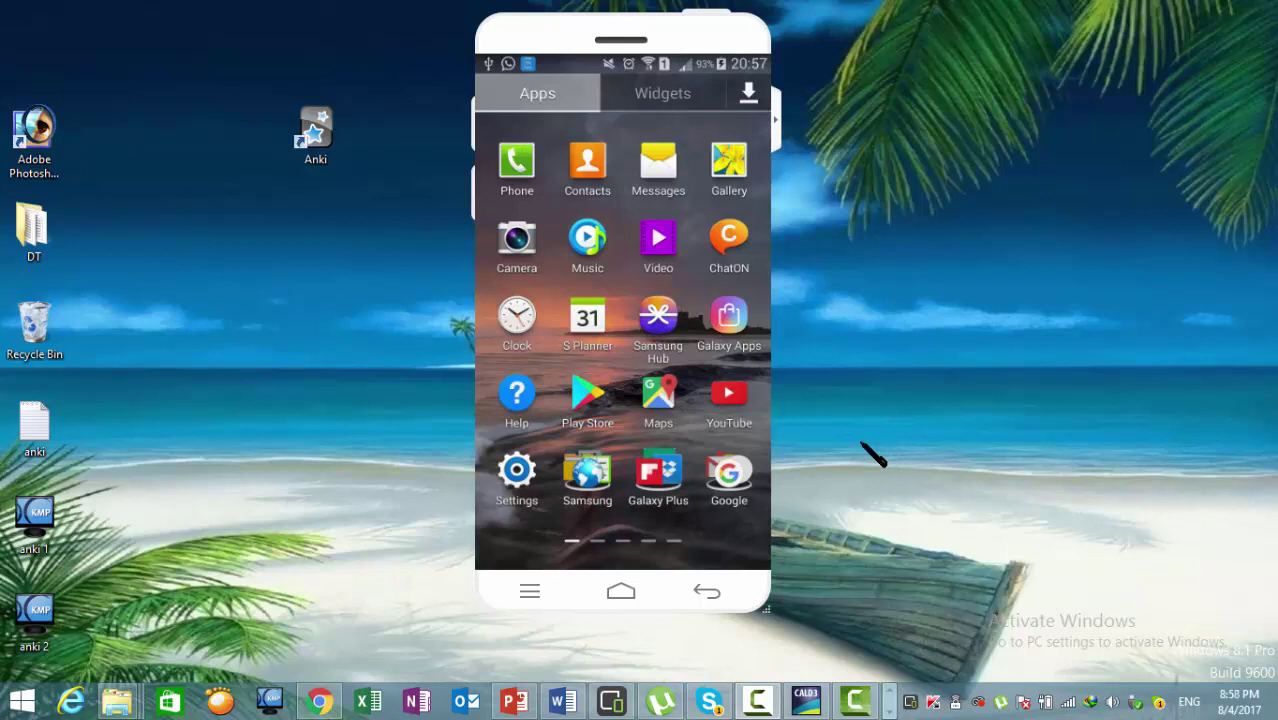
# Search the phone's Play Store for "anki" and open the AnkiDroid Flashcards page.
pyautogui.click(588, 398)
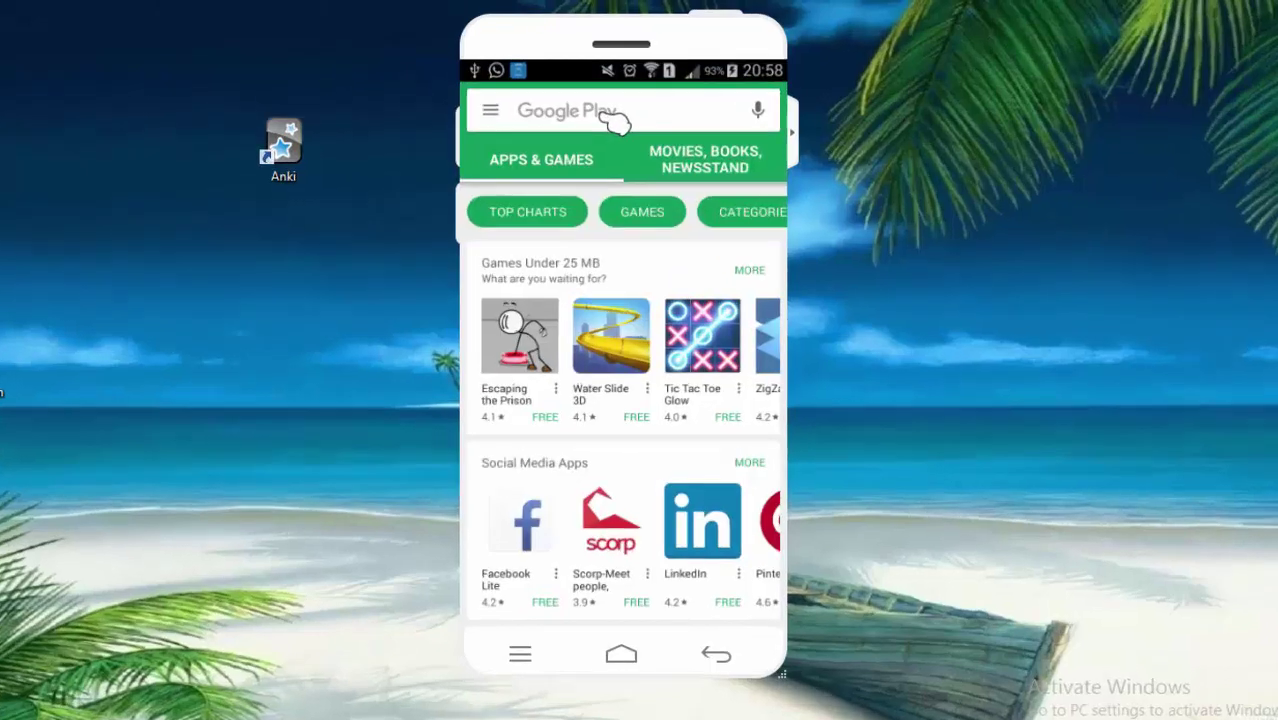
pyautogui.click(608, 102)
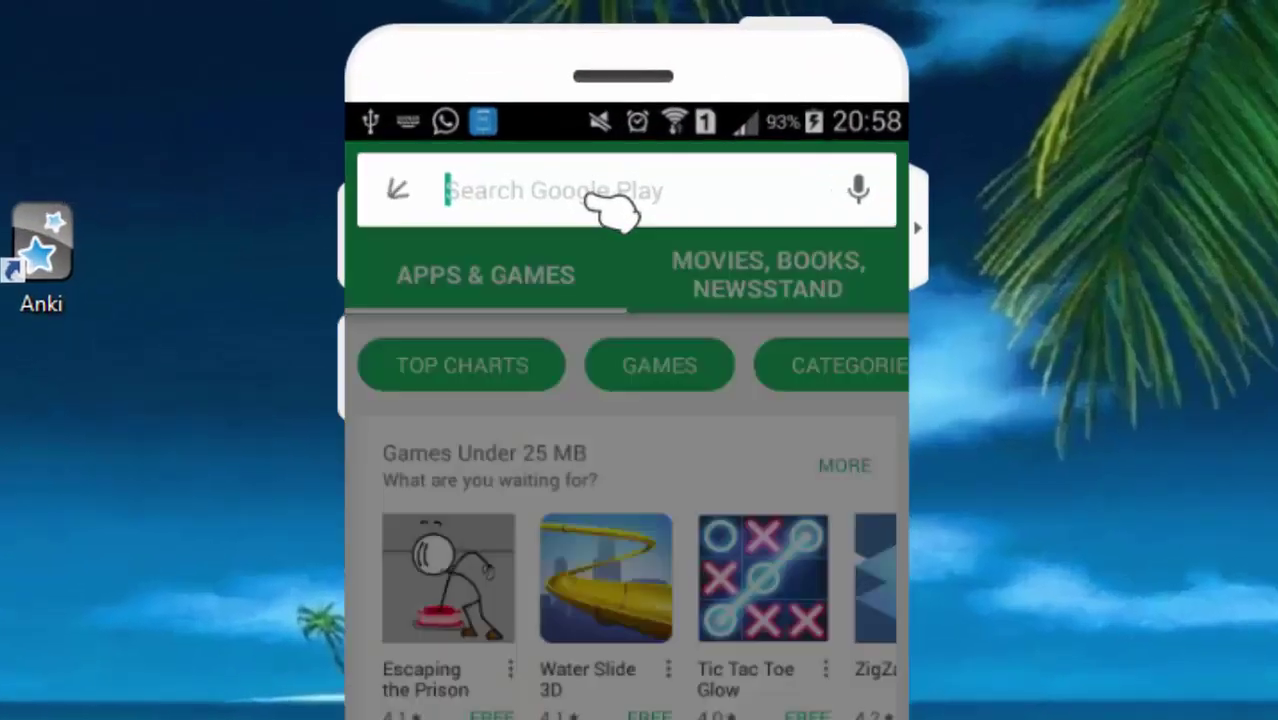
pyautogui.write('anki')
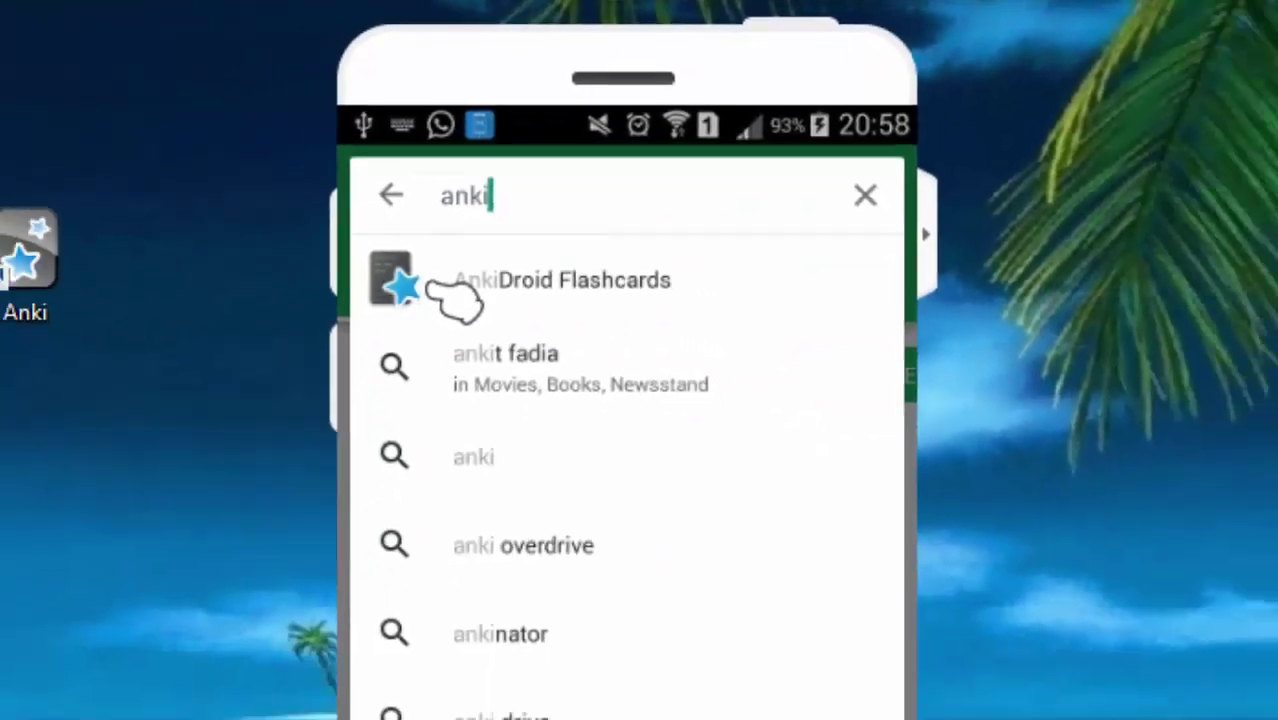
pyautogui.click(455, 296)
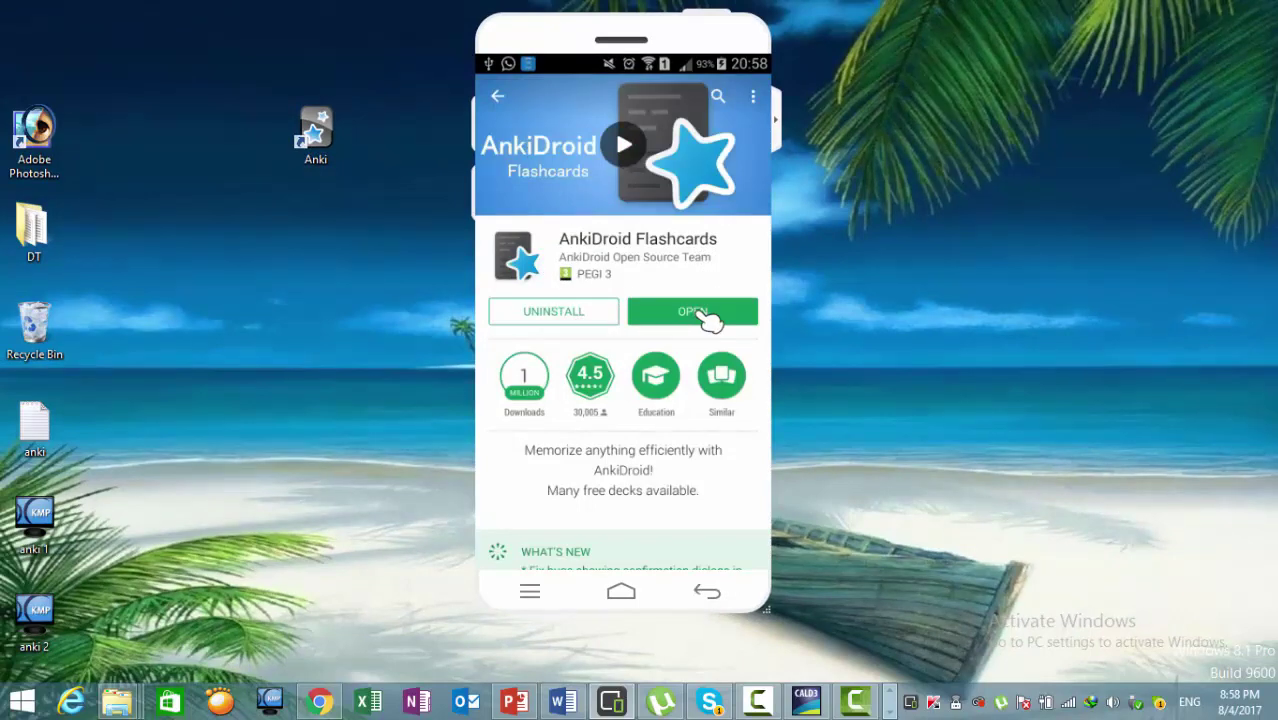
# Leave the Play Store and launch AnkiDroid from the phone's home screen pages.
pyautogui.click(709, 605)
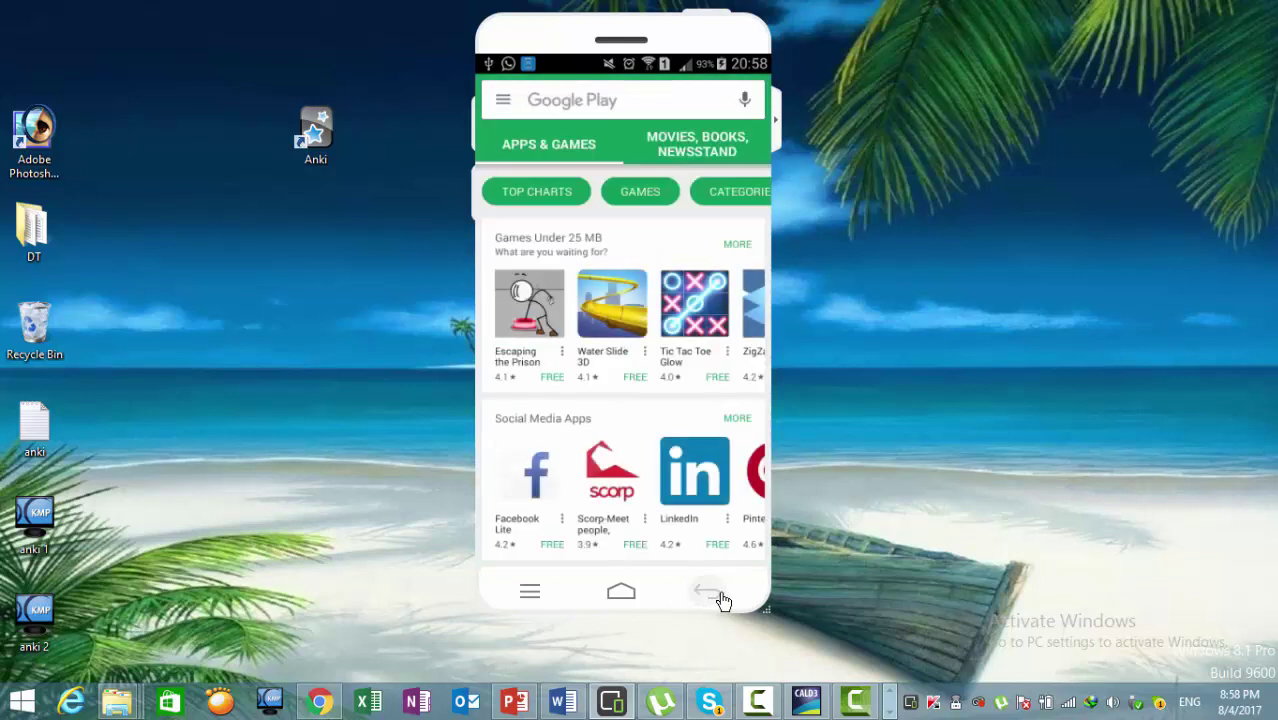
pyautogui.click(709, 600)
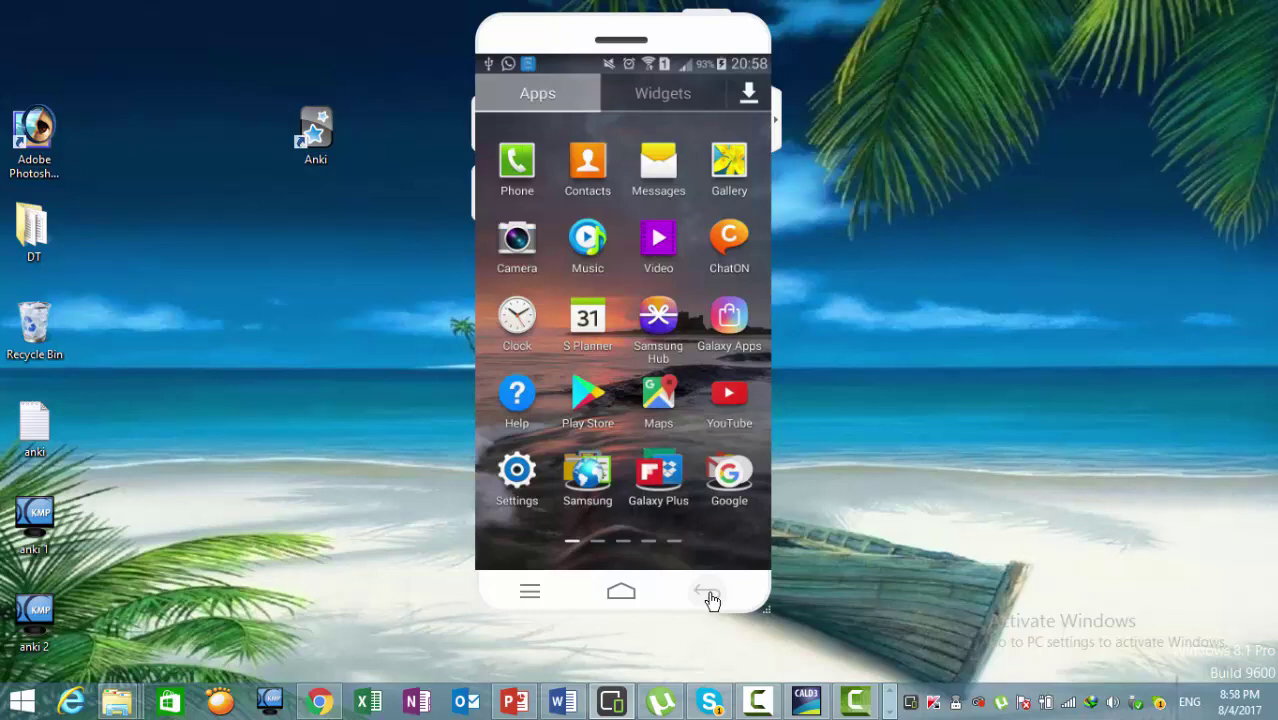
pyautogui.click(709, 594)
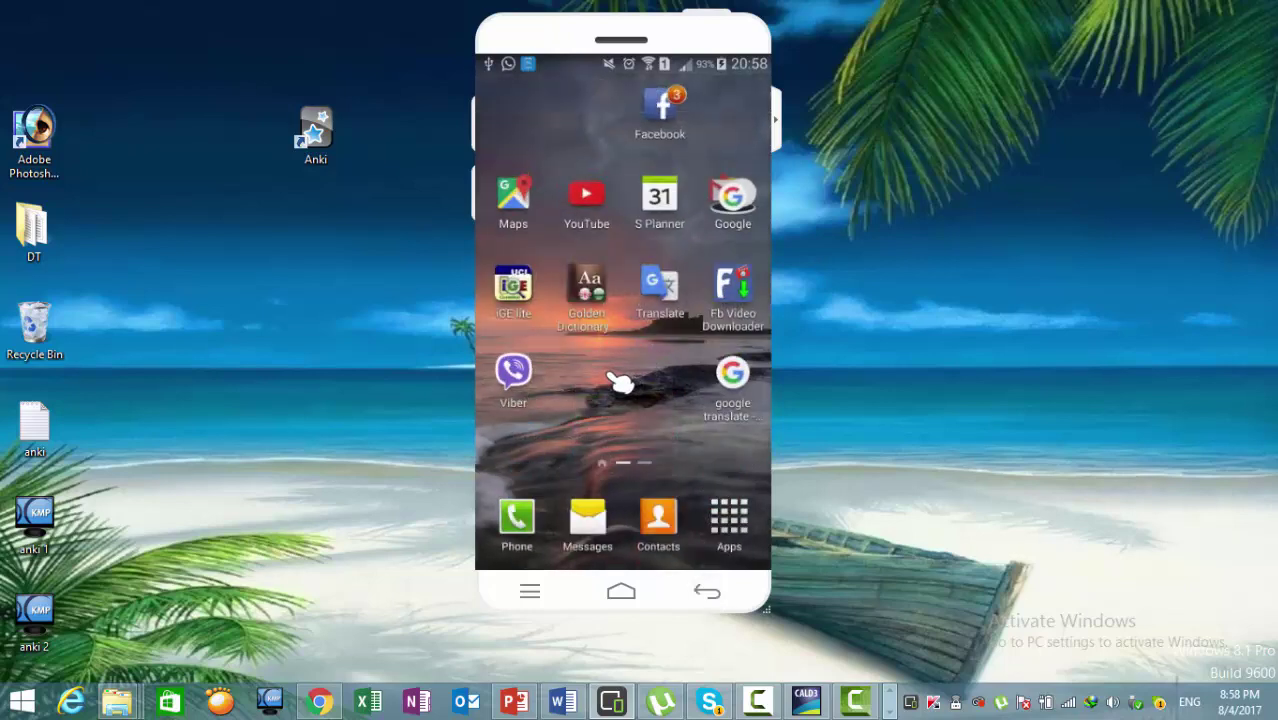
pyautogui.moveTo(628, 378); pyautogui.dragTo(893, 428)
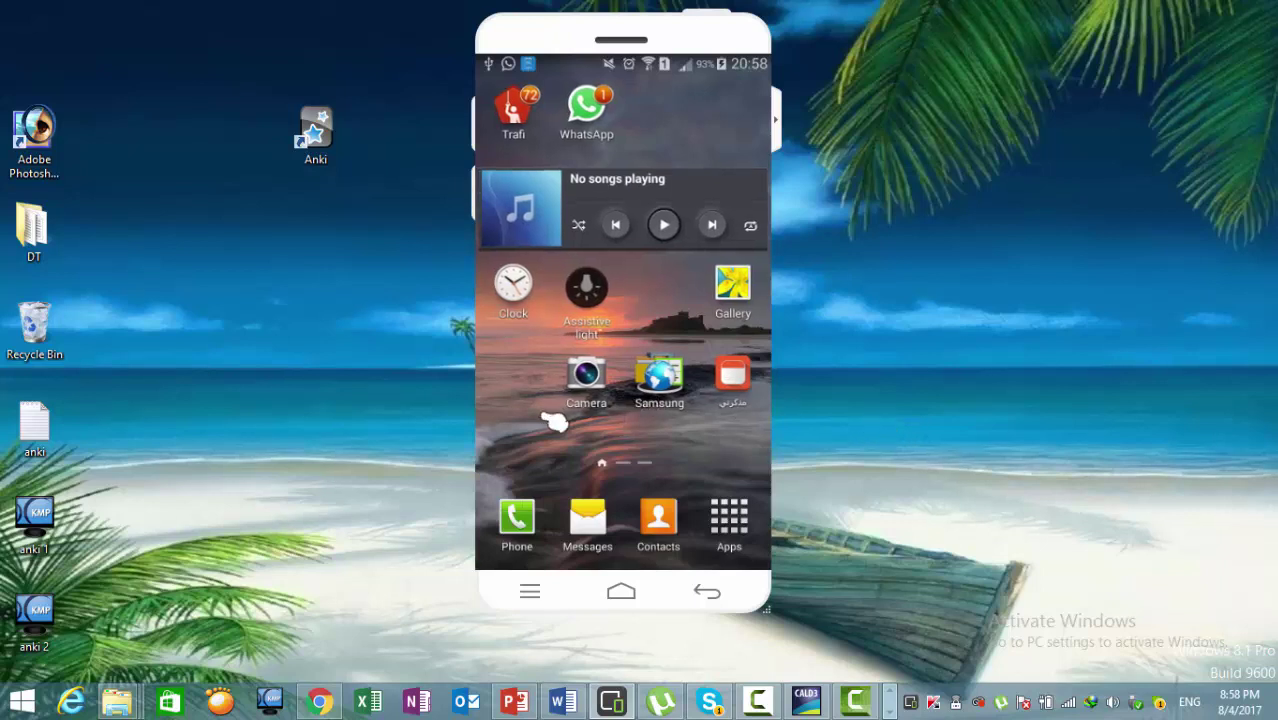
pyautogui.moveTo(551, 422); pyautogui.dragTo(856, 428)
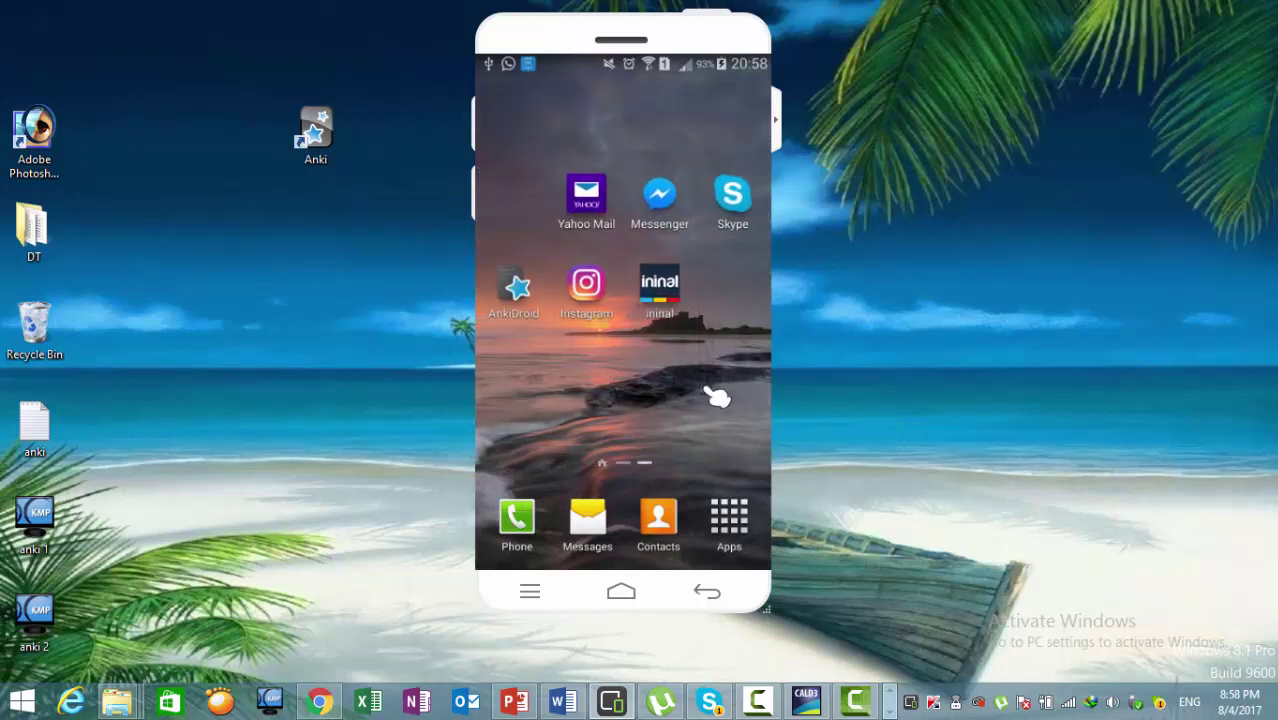
pyautogui.click(520, 300)
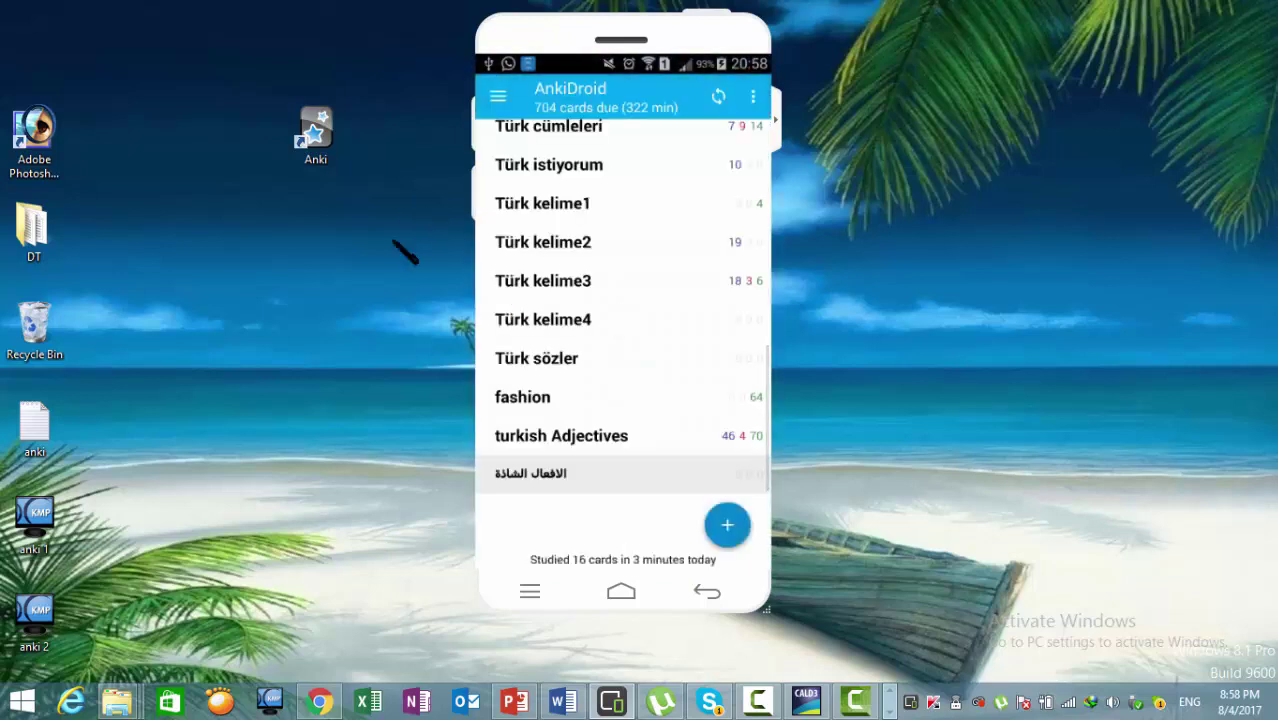
# Open desktop Anki and place its window beside the mirrored phone so both deck lists can be compared.
pyautogui.doubleClick(319, 117)
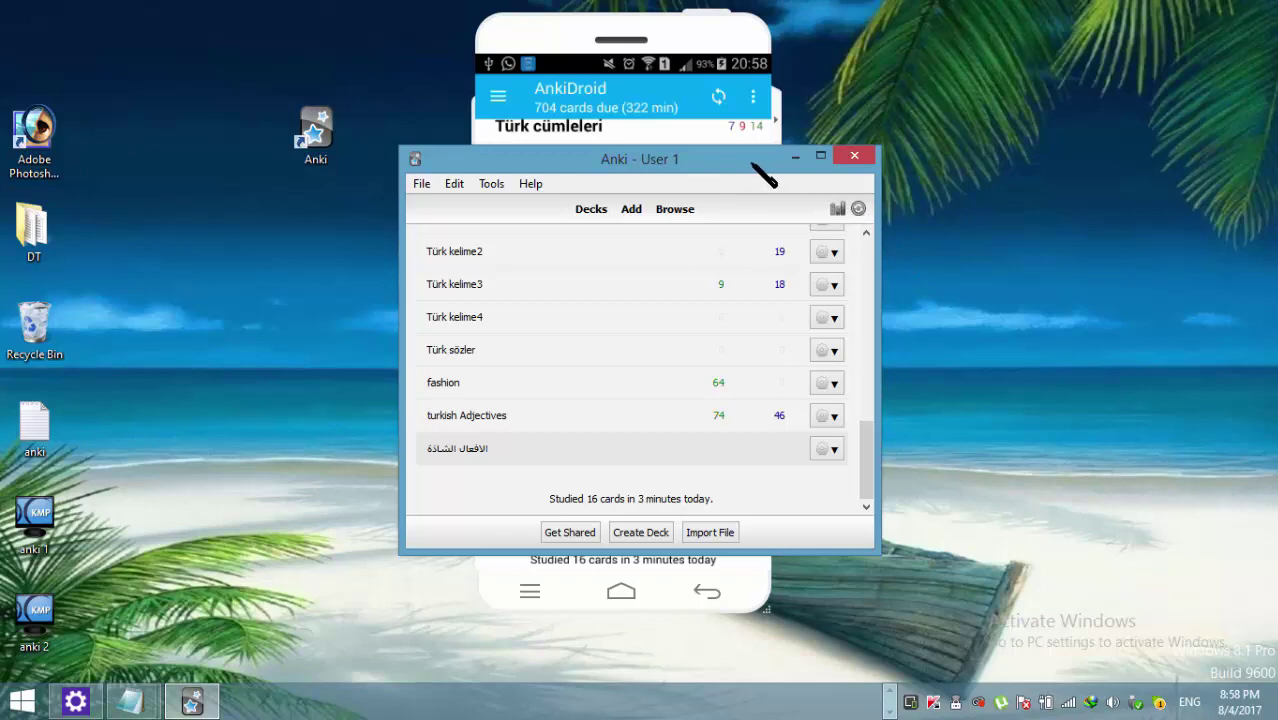
pyautogui.moveTo(759, 166); pyautogui.dragTo(289, 217)
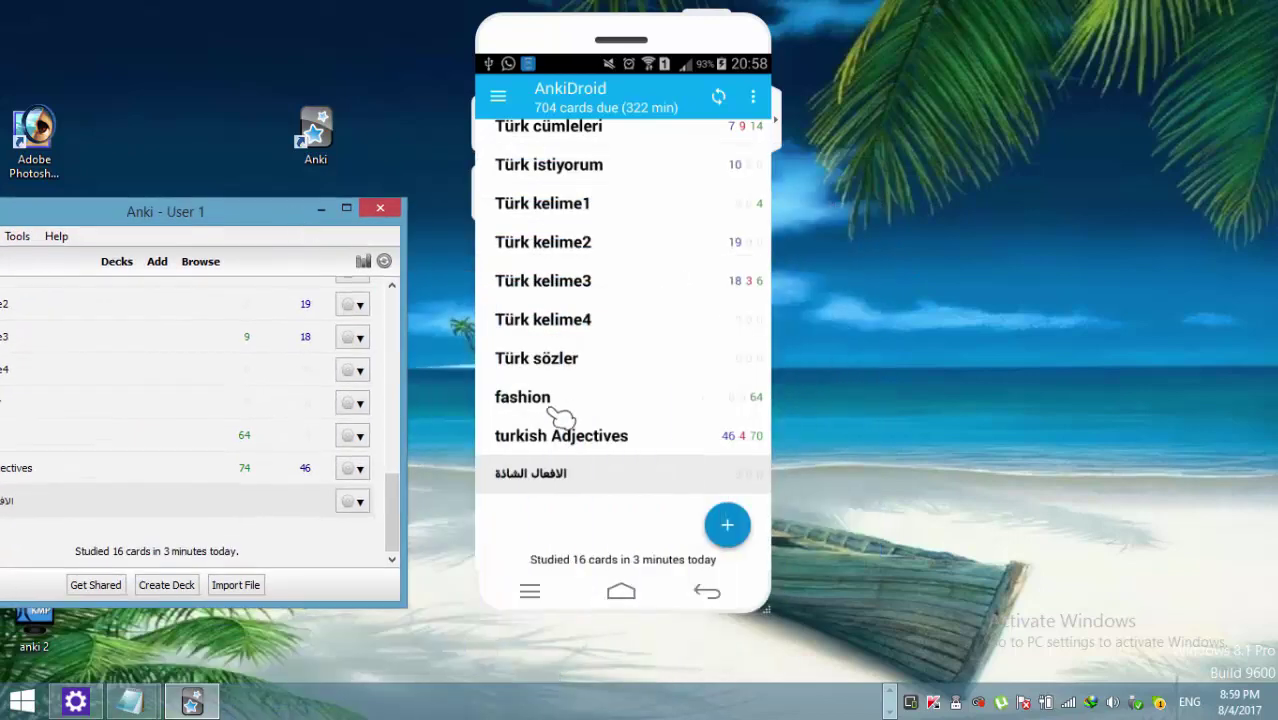